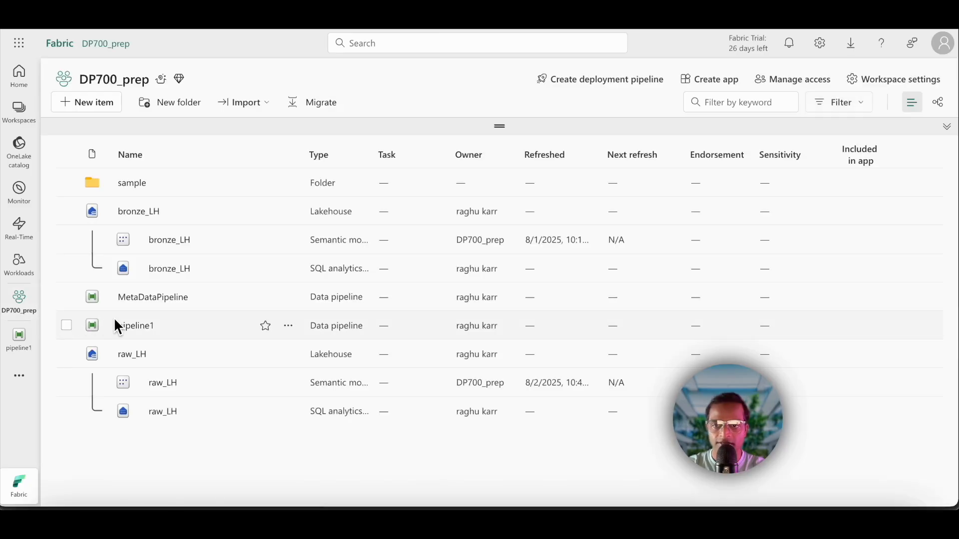
# Step: Open MetaDataPipeline to examine its activity flow, and return to the DP700_prep workspace
pyautogui.click(144, 298)
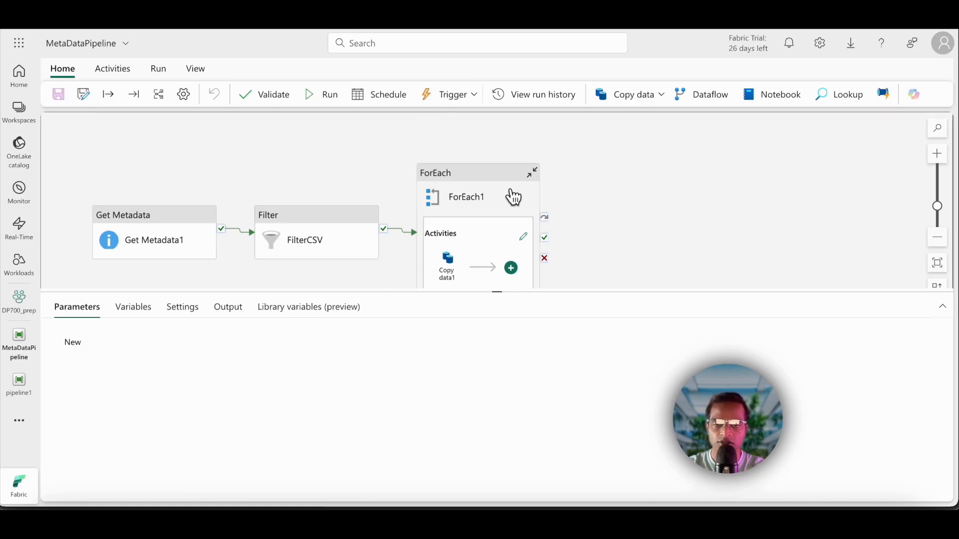
pyautogui.moveTo(496, 297); pyautogui.dragTo(498, 313)
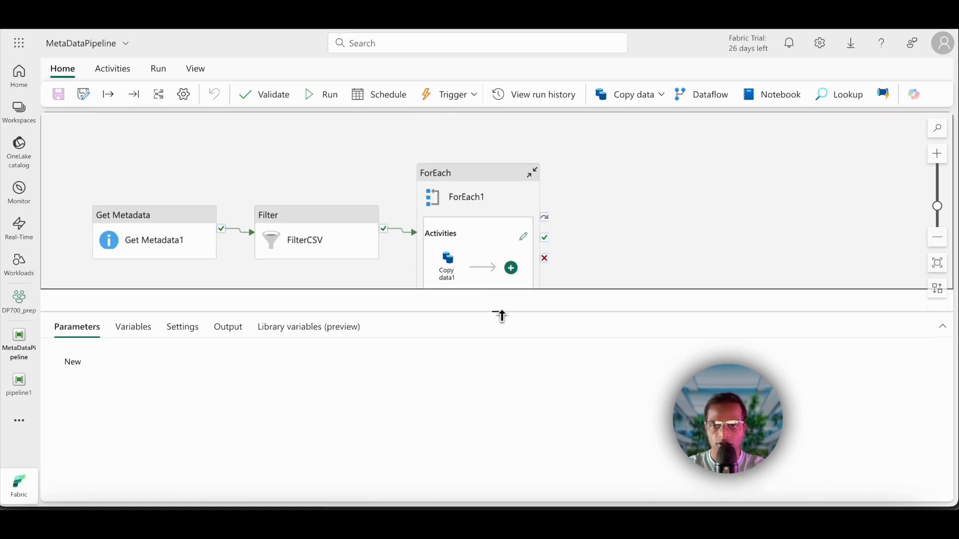
pyautogui.click(19, 299)
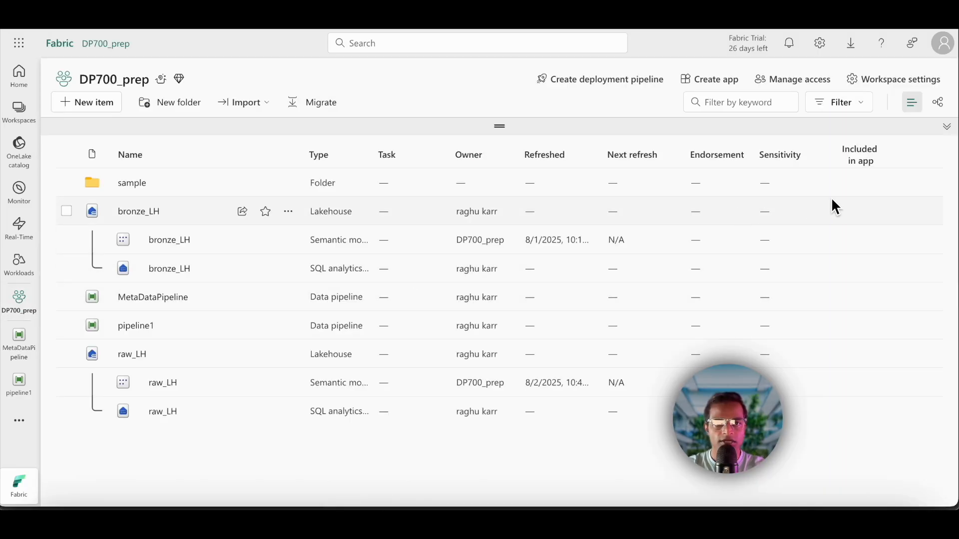
# Step: Create a new data pipeline named parent_pipeline in the DP700_prep workspace
pyautogui.click(93, 105)
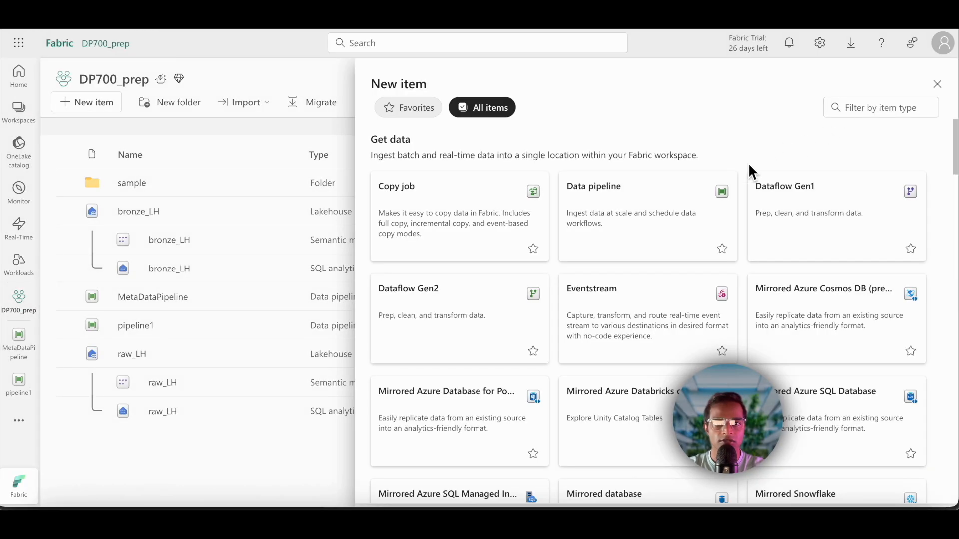
pyautogui.click(624, 230)
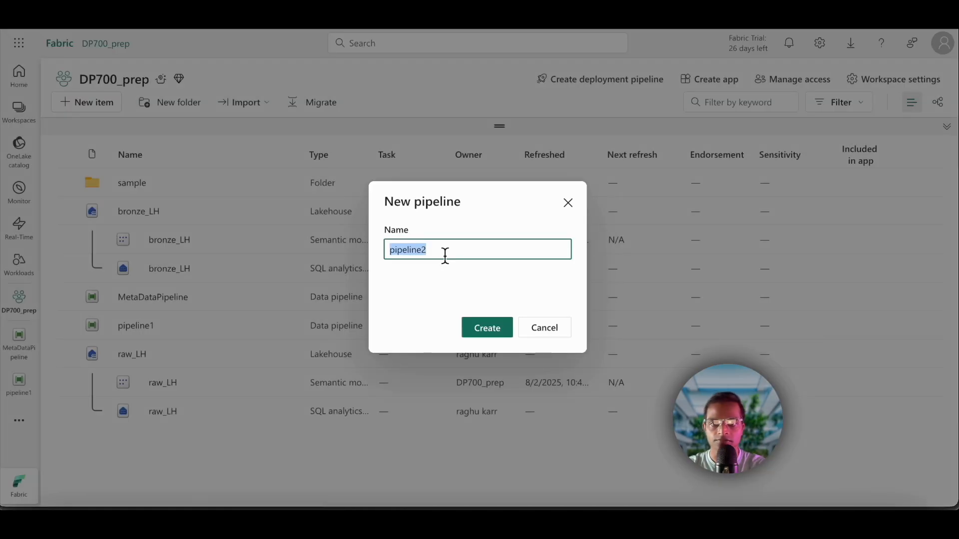
pyautogui.write('parent_pipeline')
pyautogui.click(486, 327)
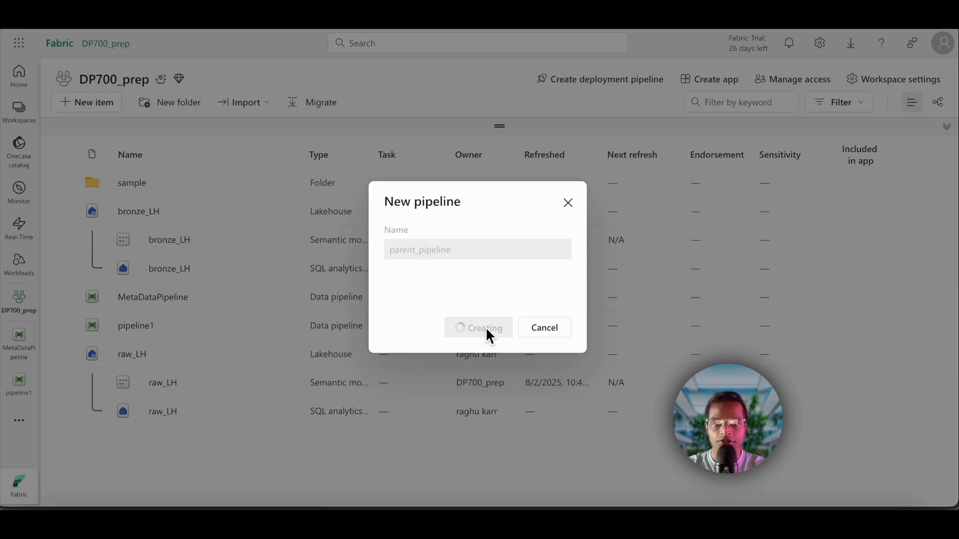
pyautogui.click(274, 315)
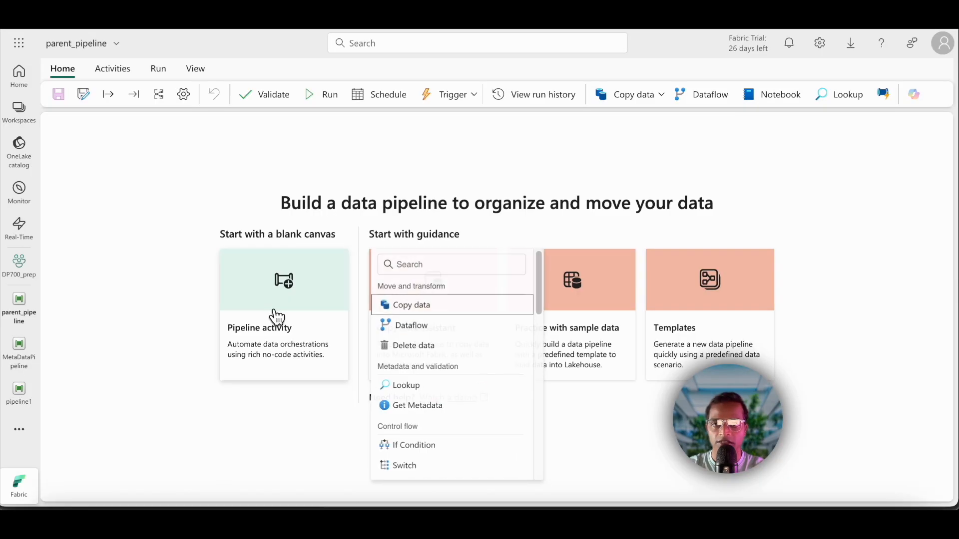
pyautogui.click(418, 314)
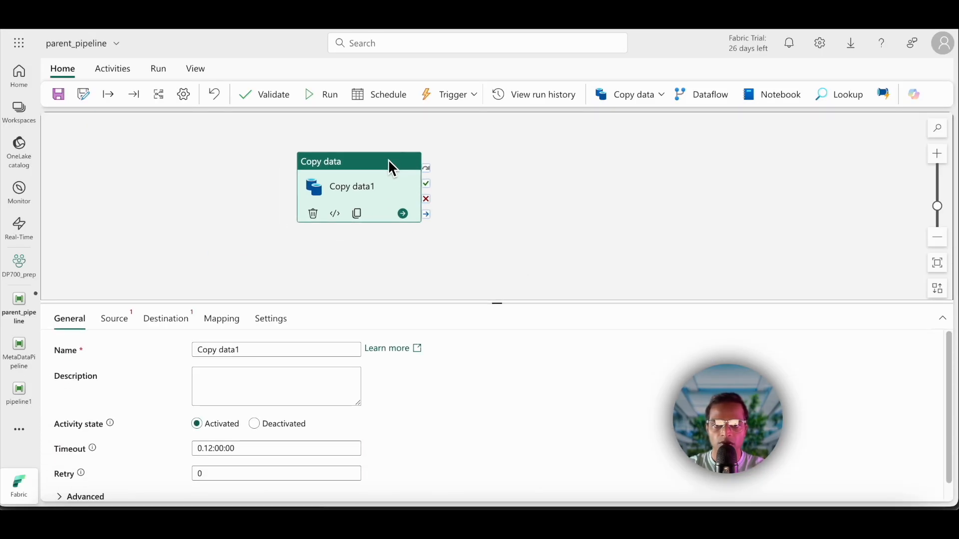
pyautogui.press('Delete')
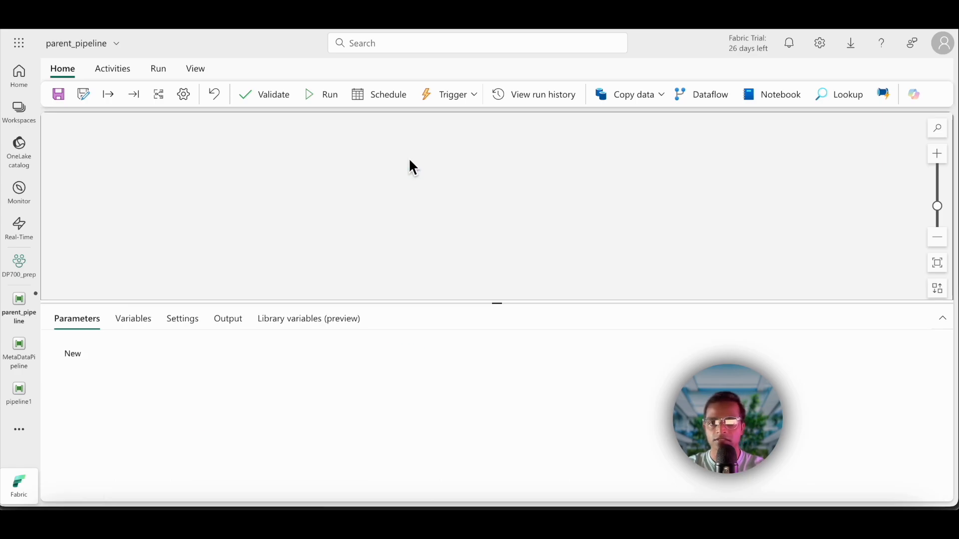
# Step: Add an Invoke Pipeline (Preview) activity to the empty canvas and name it DataIngestion
pyautogui.moveTo(498, 305); pyautogui.dragTo(498, 377)
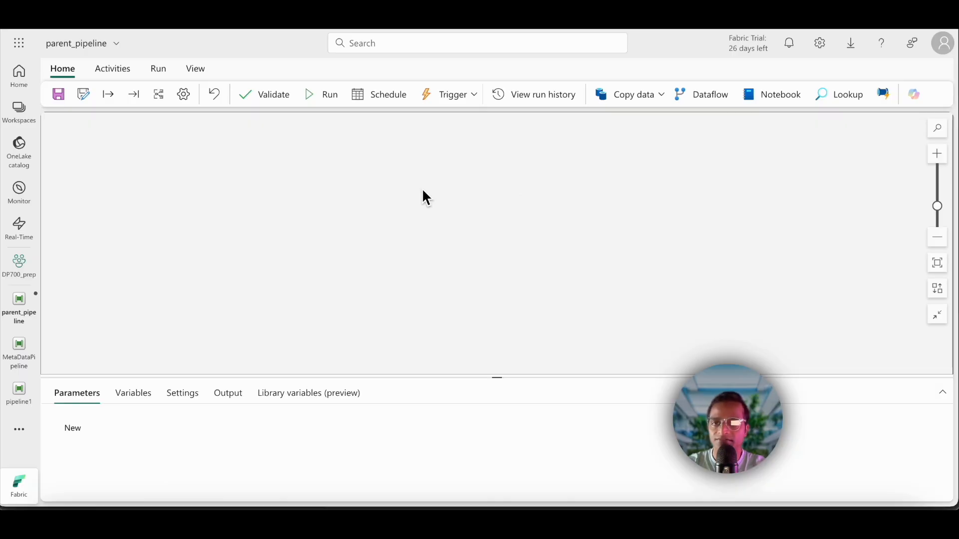
pyautogui.click(114, 70)
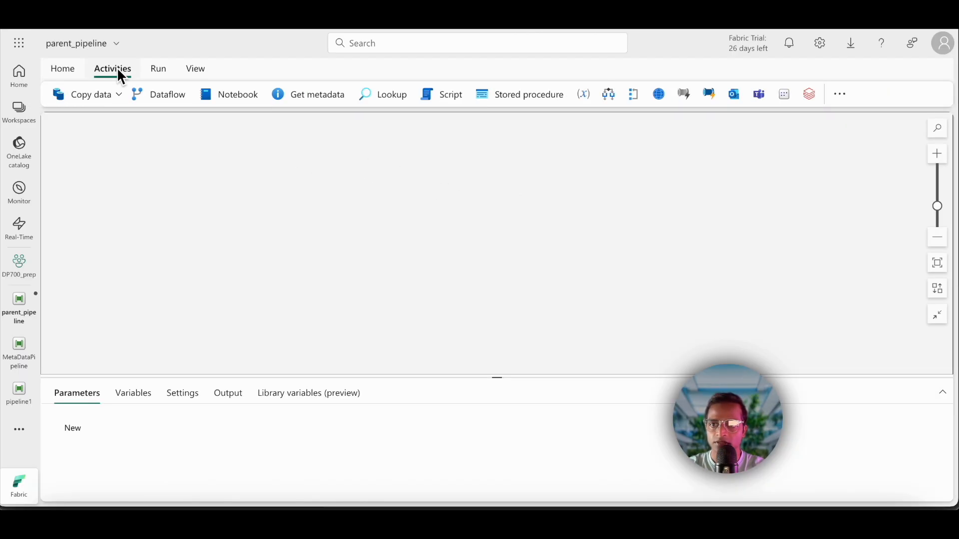
pyautogui.click(842, 95)
pyautogui.scroll(-9, 881, 315)
pyautogui.scroll(4, 894, 445)
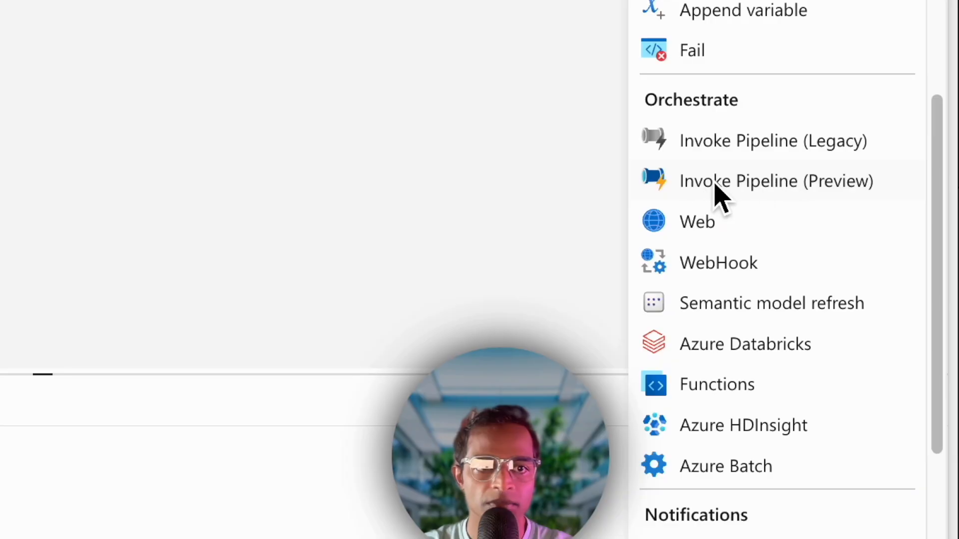
pyautogui.click(824, 187)
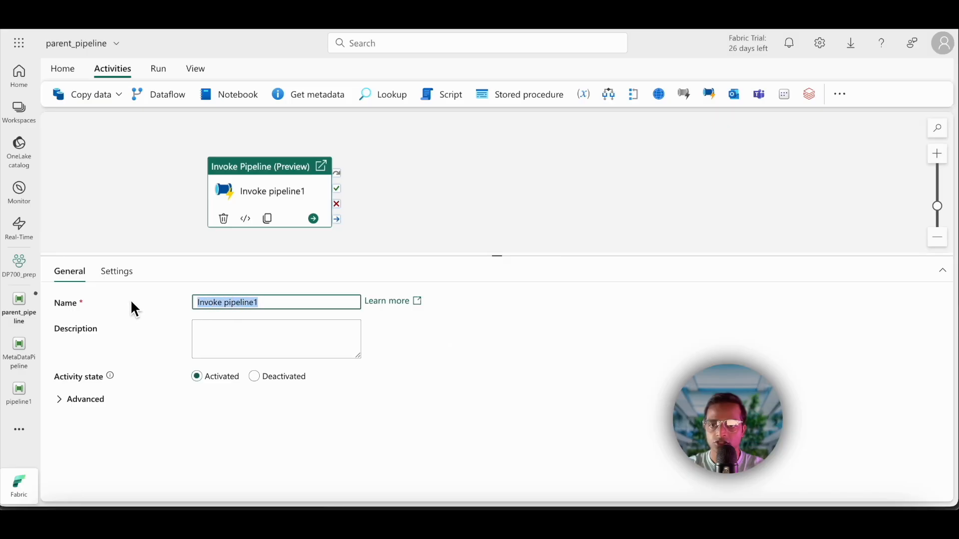
pyautogui.write('DataIngestion')
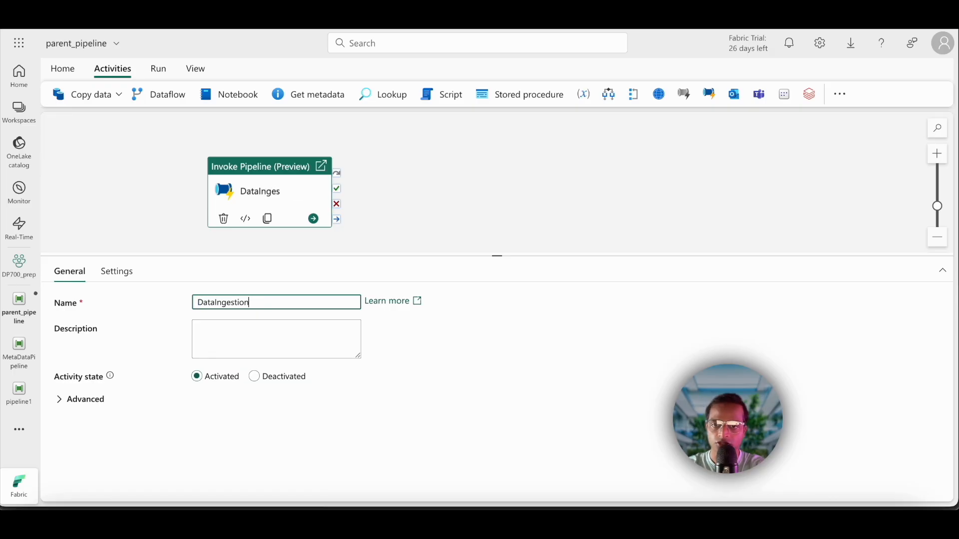
# Step: Set the DataIngestion activity's type to Fabric and choose the existing FabricDataPipelines connection
pyautogui.click(117, 272)
pyautogui.click(429, 392)
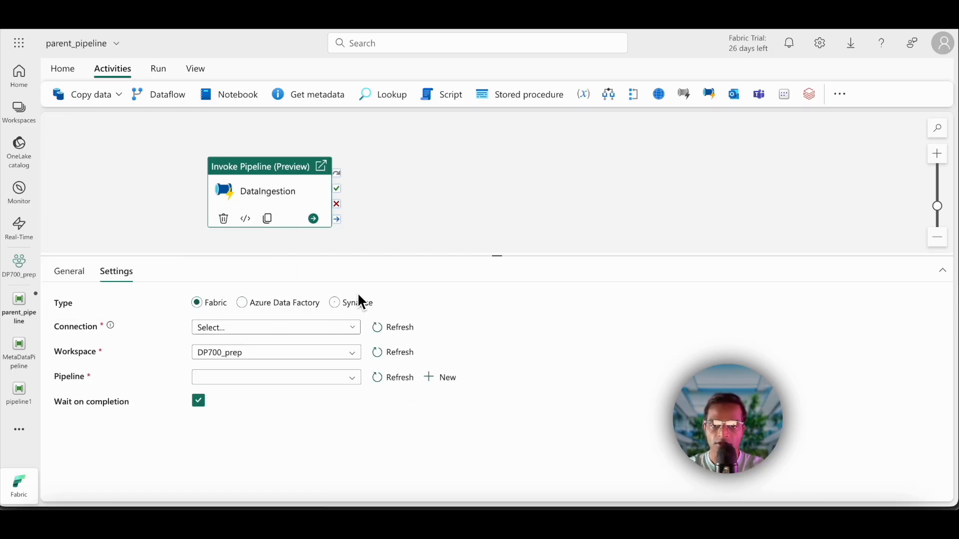
pyautogui.click(250, 306)
pyautogui.click(338, 310)
pyautogui.click(209, 311)
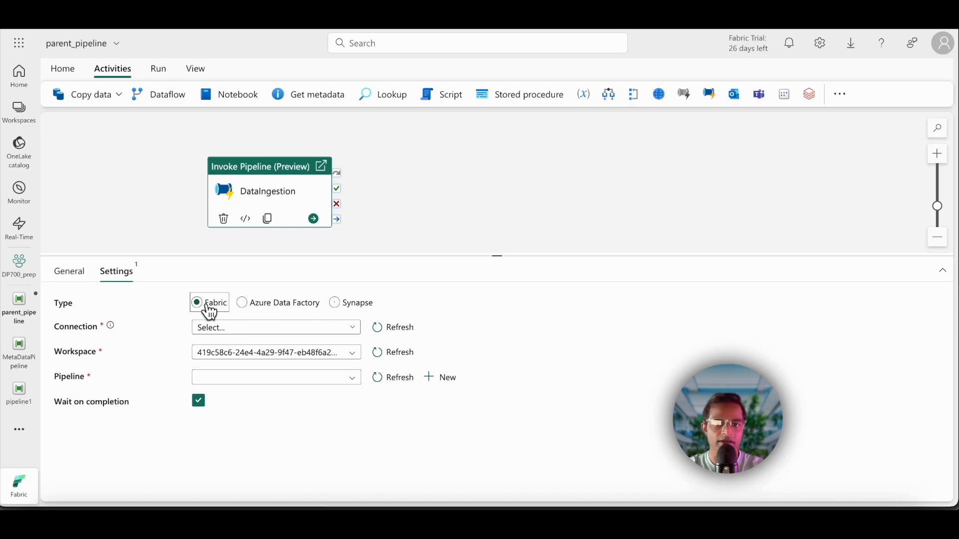
pyautogui.click(275, 329)
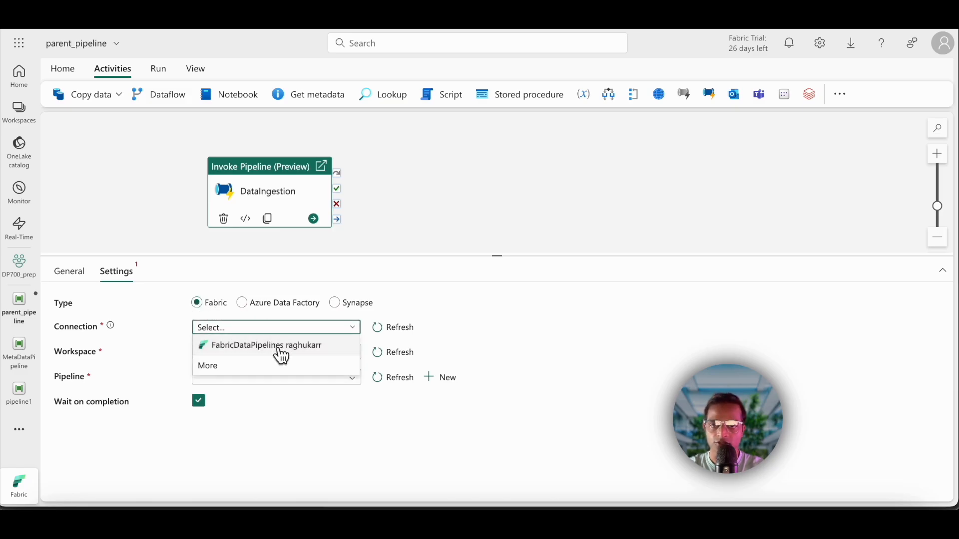
pyautogui.click(282, 356)
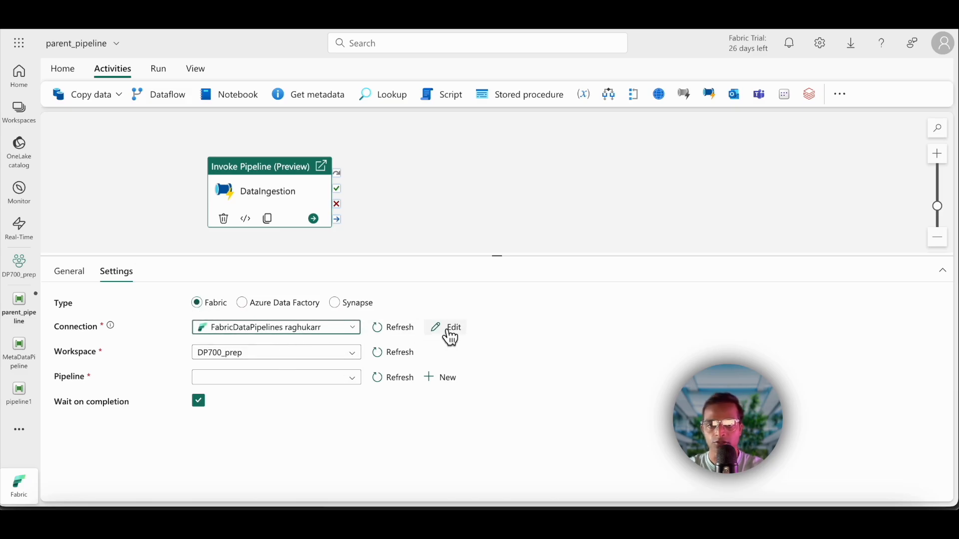
# Step: Examine the settings for creating a new Fabric Data Pipelines connection, including its authentication kinds, and discard the new connection
pyautogui.click(281, 339)
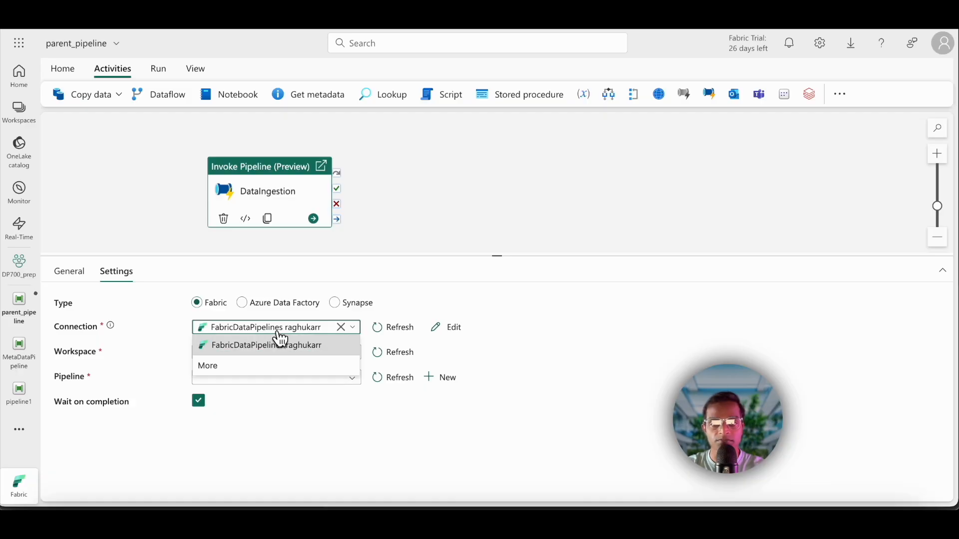
pyautogui.click(240, 370)
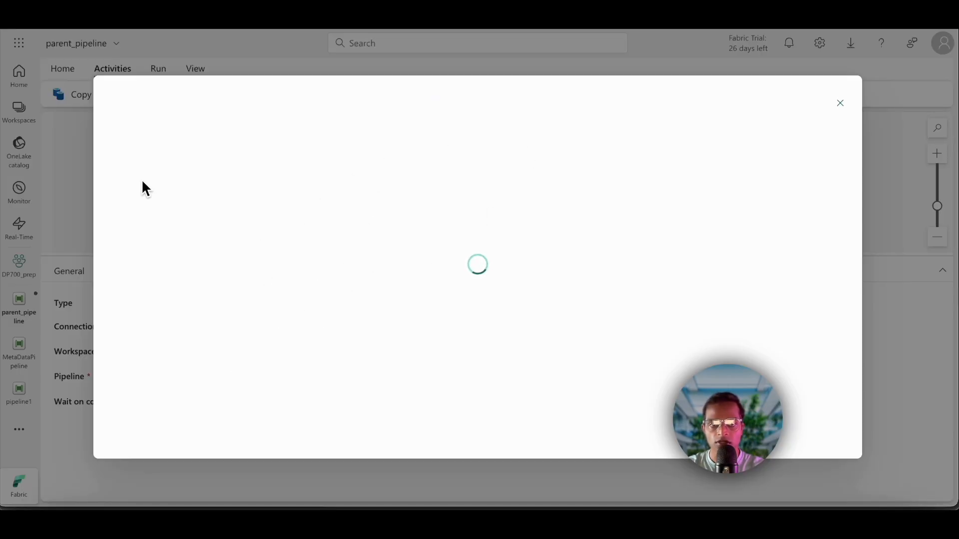
pyautogui.click(255, 223)
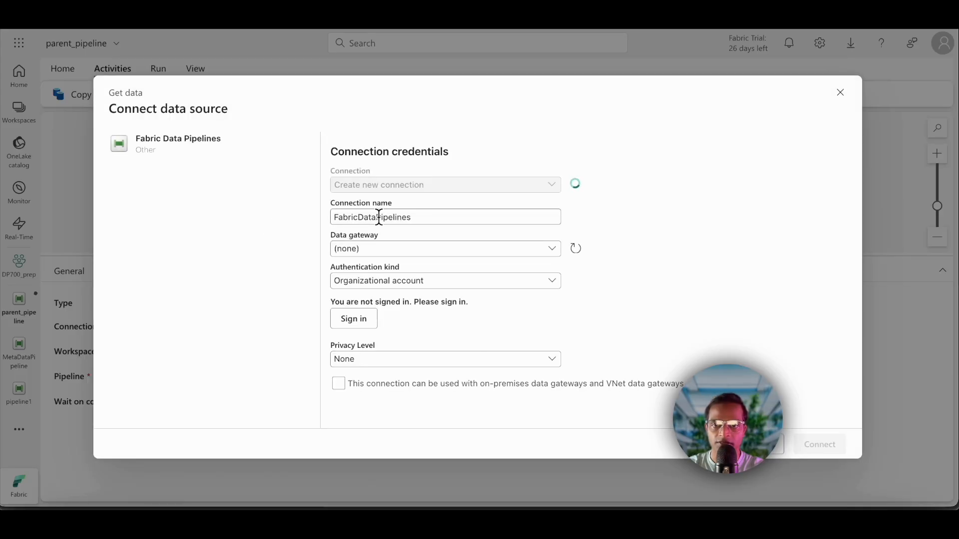
pyautogui.click(533, 187)
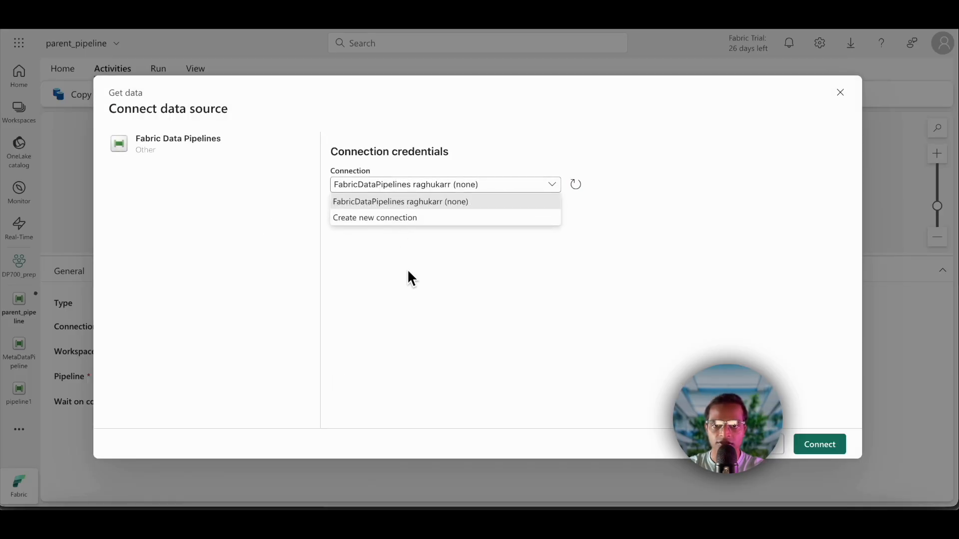
pyautogui.click(416, 225)
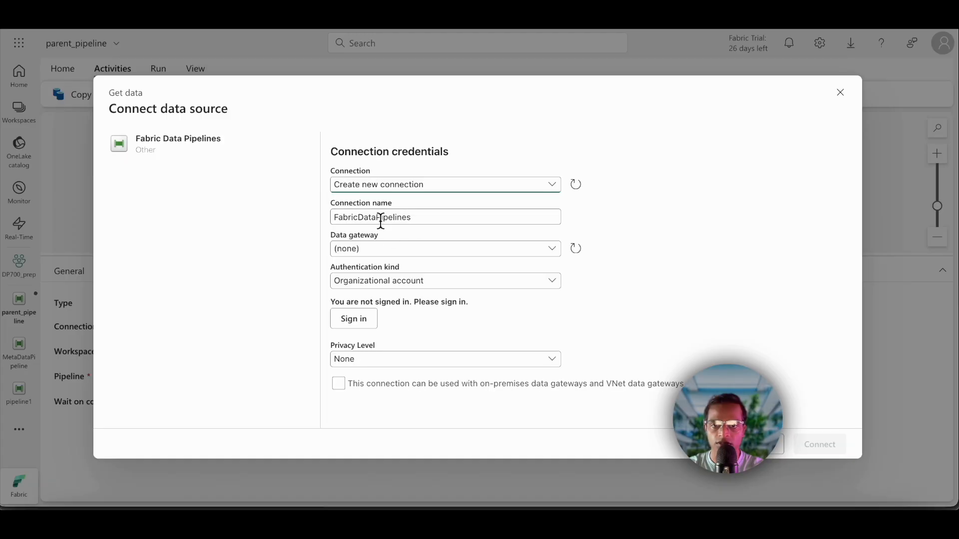
pyautogui.click(419, 215)
pyautogui.click(378, 255)
pyautogui.click(377, 262)
pyautogui.click(368, 283)
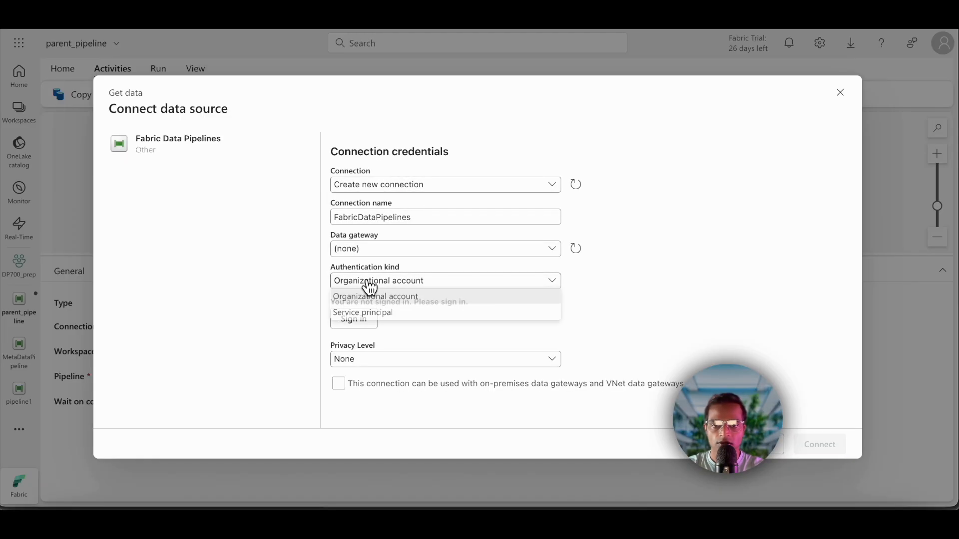
pyautogui.click(369, 284)
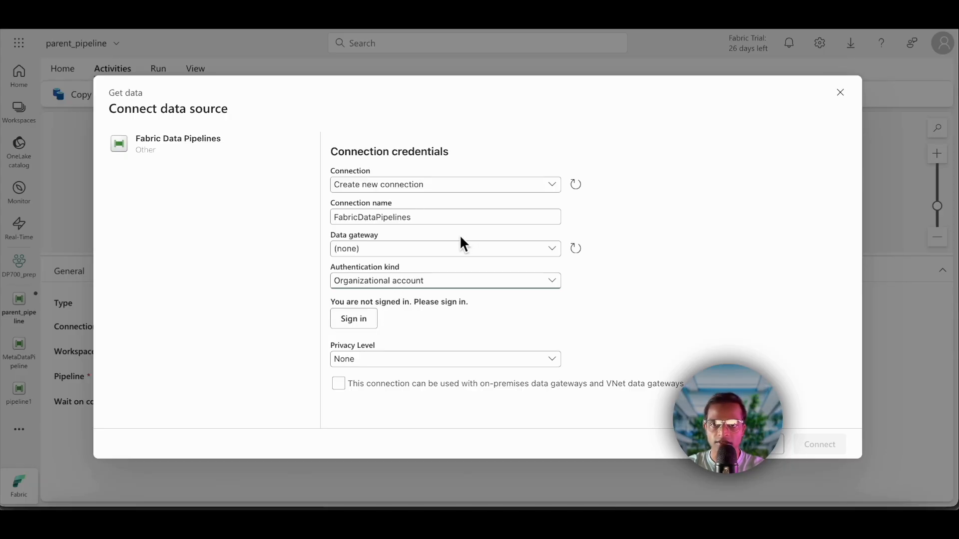
pyautogui.click(840, 94)
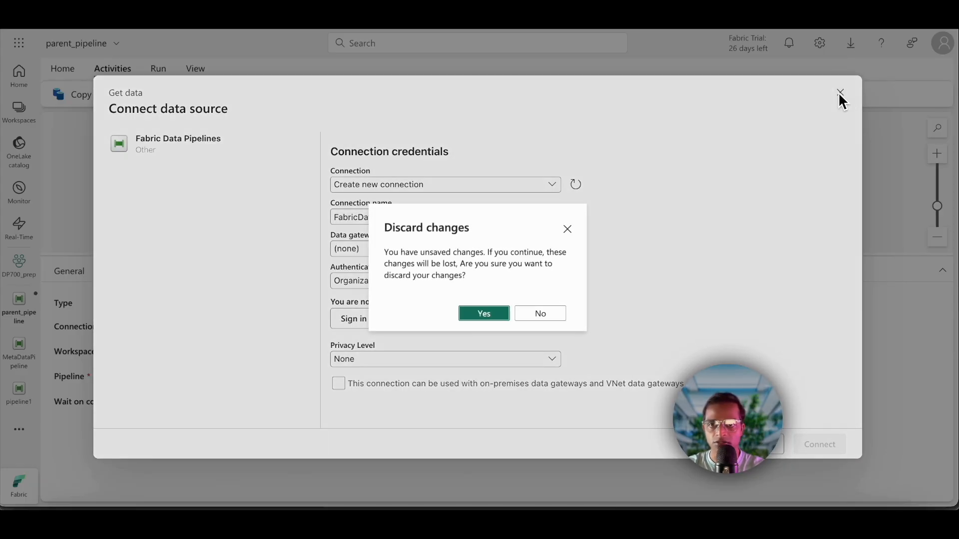
pyautogui.click(483, 312)
# Step: Make DataIngestion invoke pipeline1 from the DP700_prep workspace through the existing connection, and disable Wait on completion
pyautogui.click(278, 333)
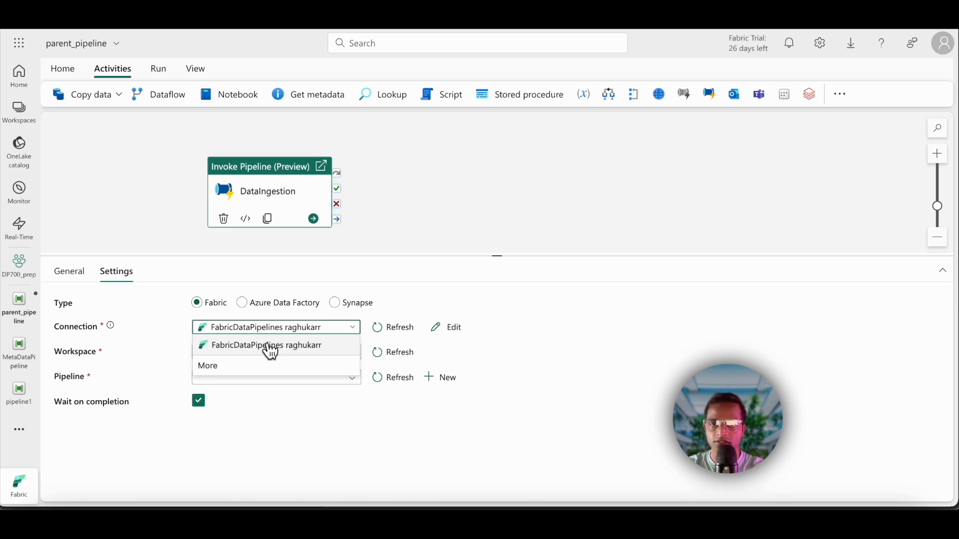
pyautogui.click(271, 352)
pyautogui.click(253, 357)
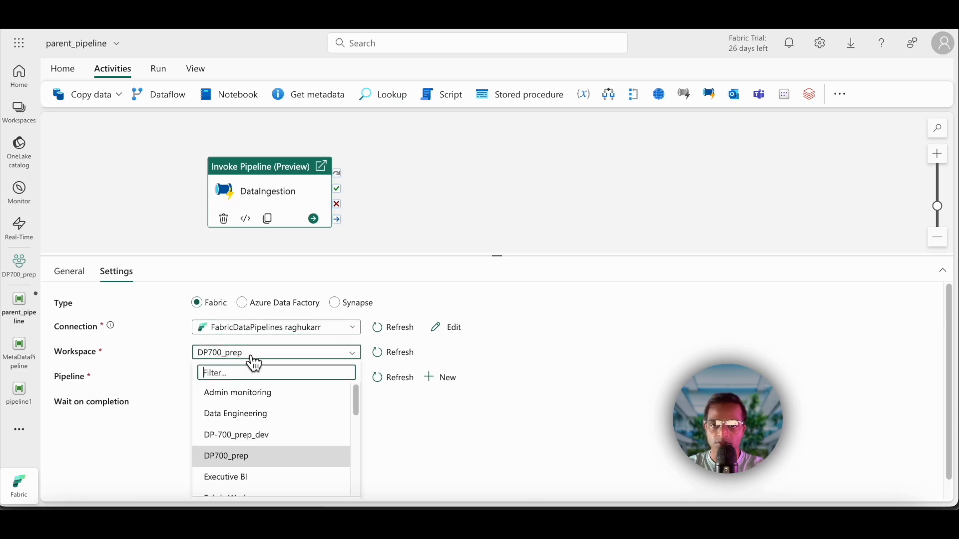
pyautogui.click(254, 356)
pyautogui.click(269, 381)
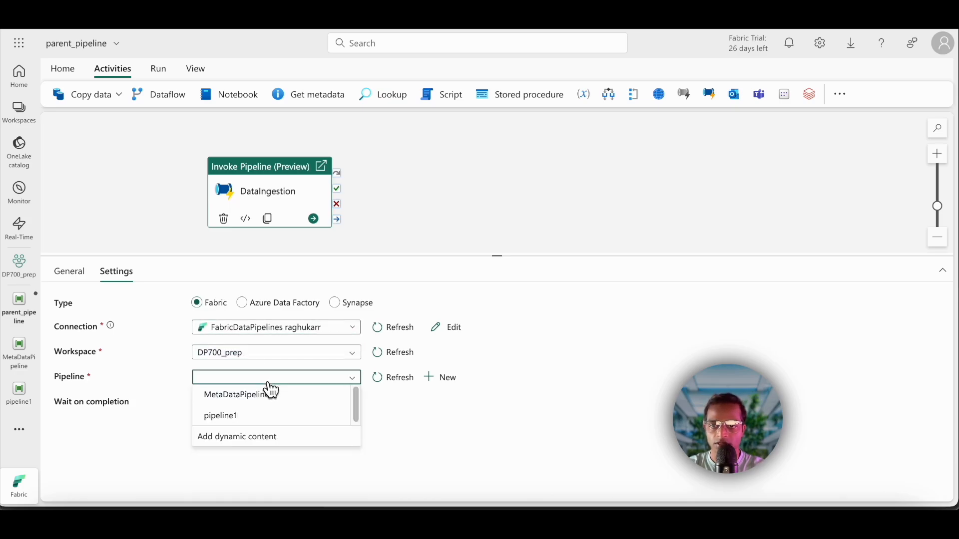
pyautogui.click(244, 423)
pyautogui.click(202, 451)
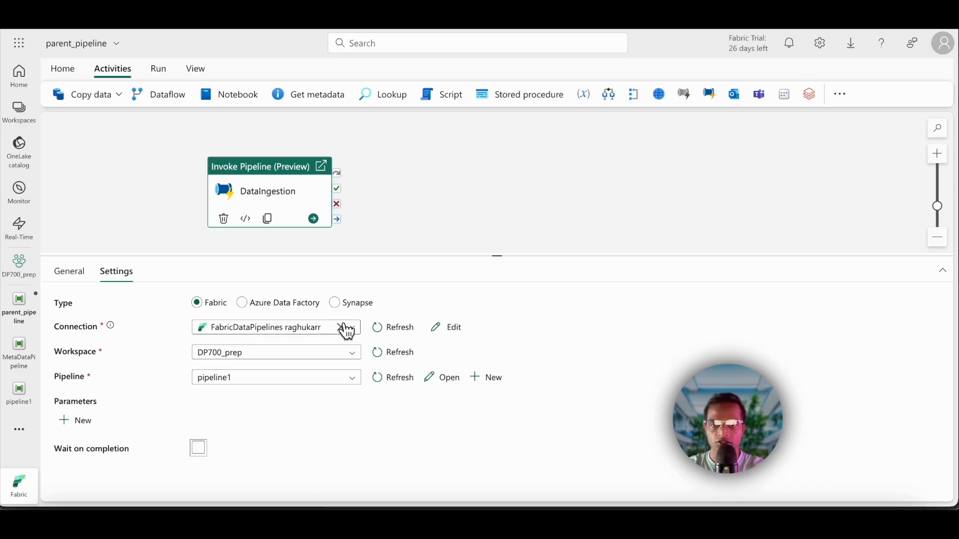
# Step: Add a second Invoke Pipeline (Preview) activity beside DataIngestion and name it DataFilterPipeline
pyautogui.click(463, 197)
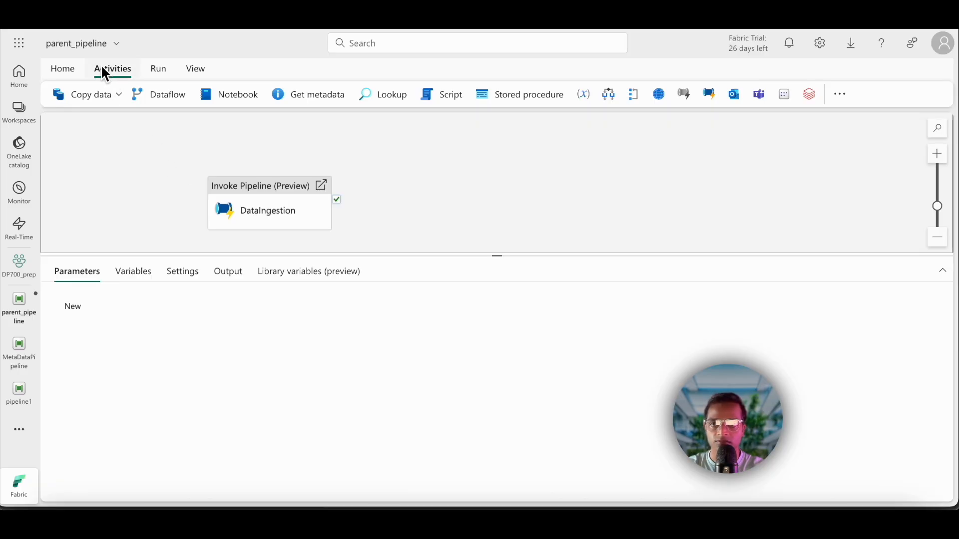
pyautogui.click(843, 95)
pyautogui.scroll(-3, 860, 405)
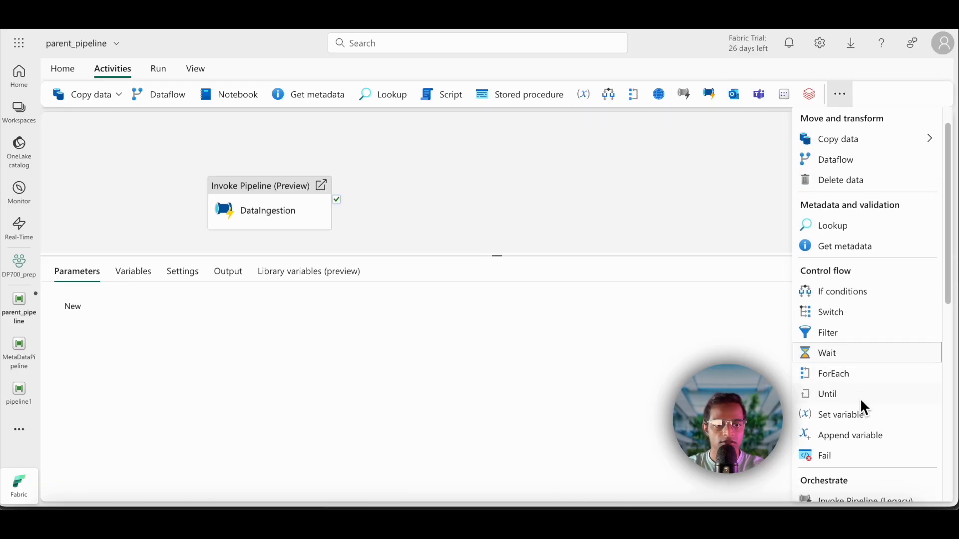
pyautogui.click(873, 433)
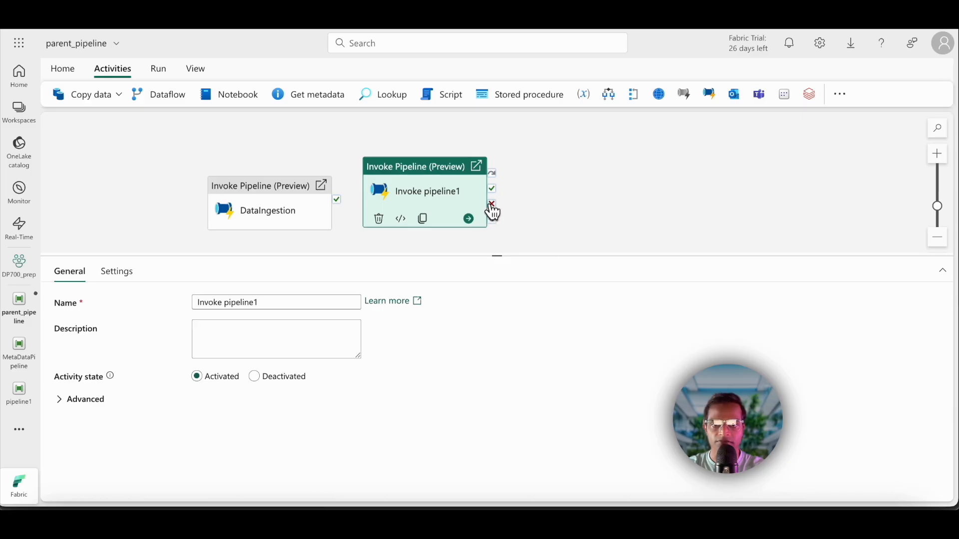
pyautogui.moveTo(447, 189); pyautogui.dragTo(569, 177)
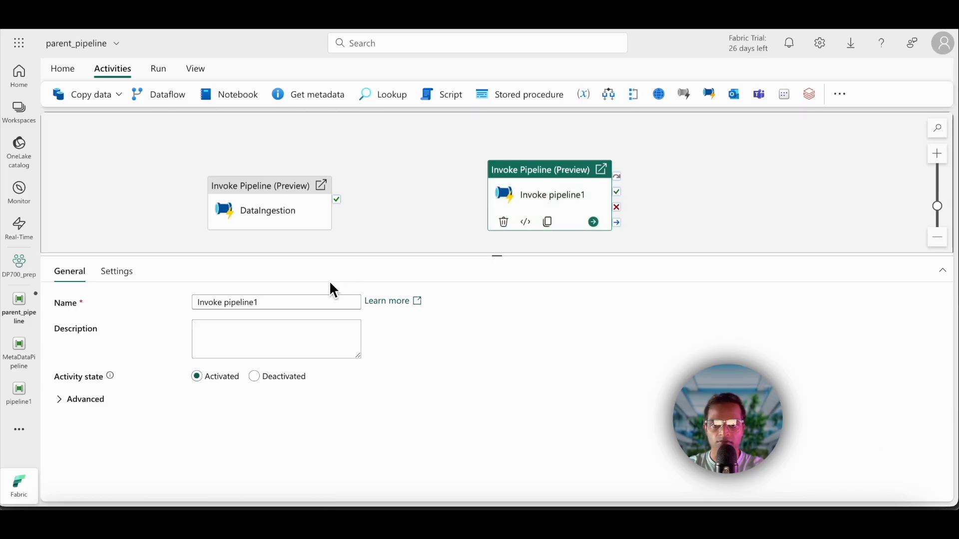
pyautogui.tripleClick(298, 302)
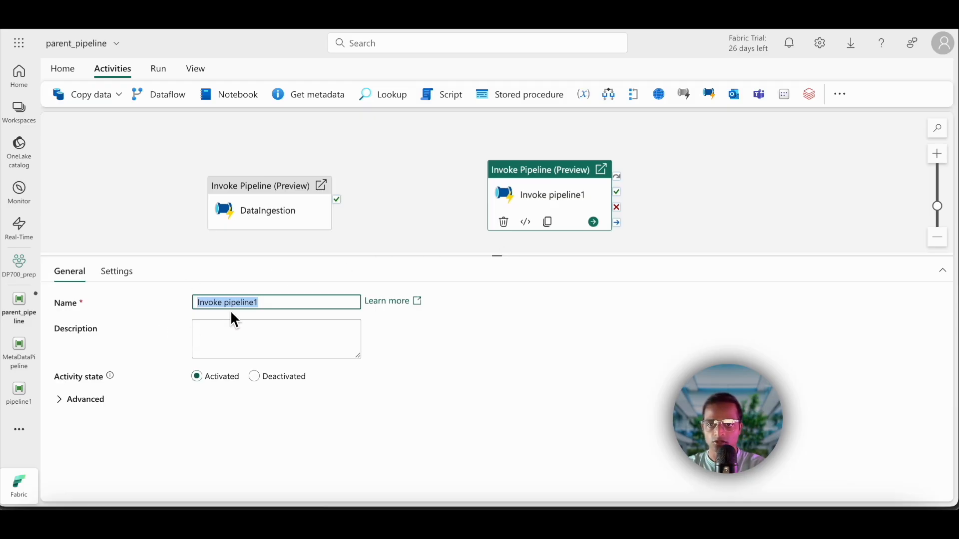
pyautogui.write('DataFilterPipeline')
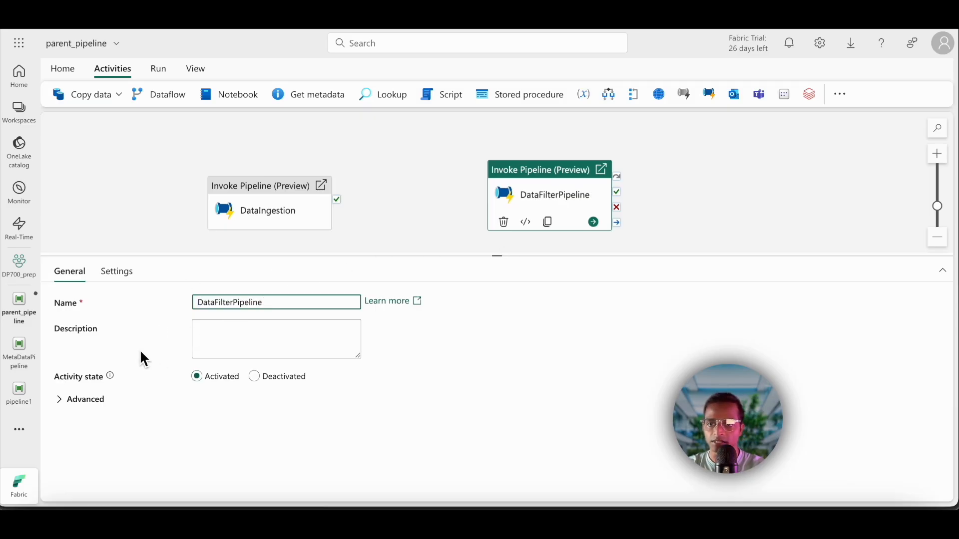
# Step: Make DataFilterPipeline invoke MetaDataPipeline from the DP700_prep workspace through the existing FabricDataPipelines connection
pyautogui.click(116, 271)
pyautogui.click(276, 327)
pyautogui.click(239, 346)
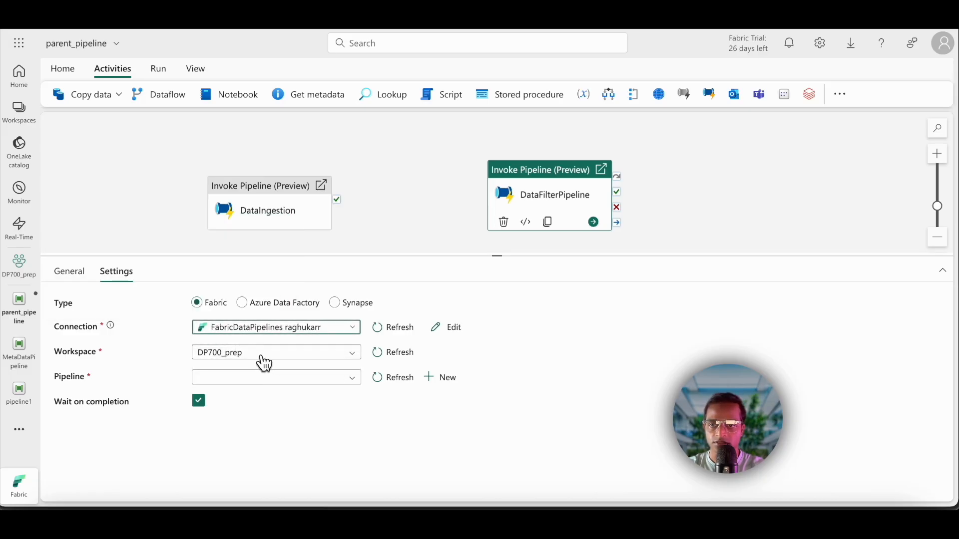
pyautogui.click(353, 379)
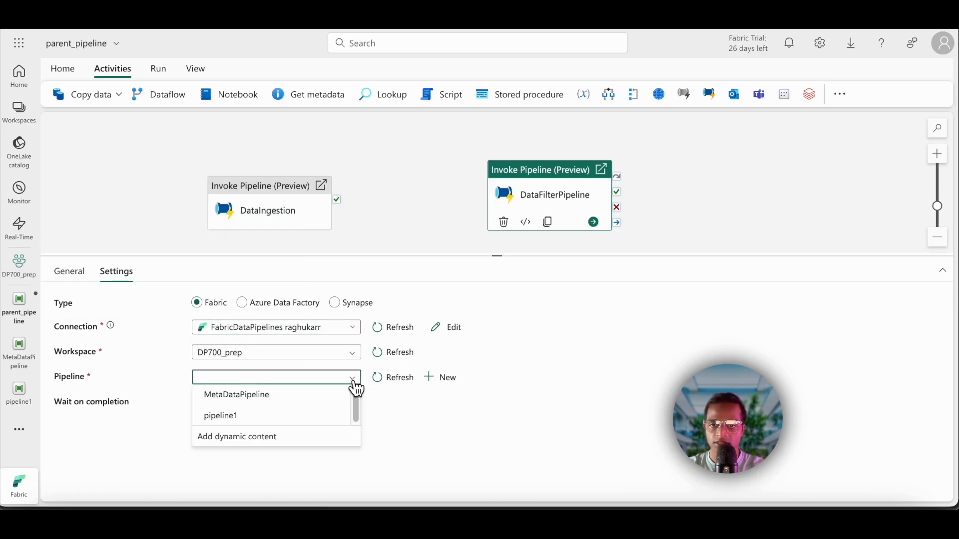
pyautogui.click(269, 402)
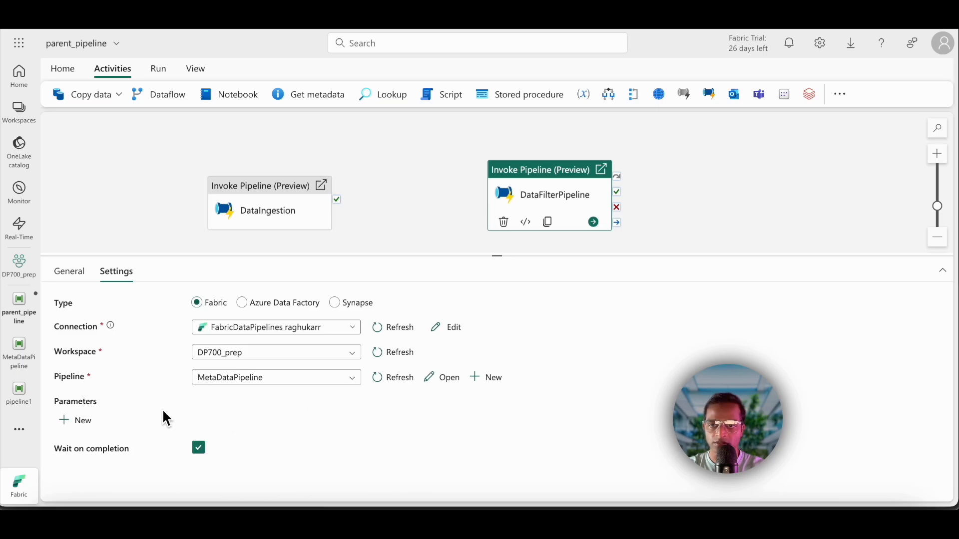
# Step: Connect DataIngestion's on-success output to the DataFilterPipeline activity
pyautogui.moveTo(490, 254); pyautogui.dragTo(524, 355)
pyautogui.click(293, 258)
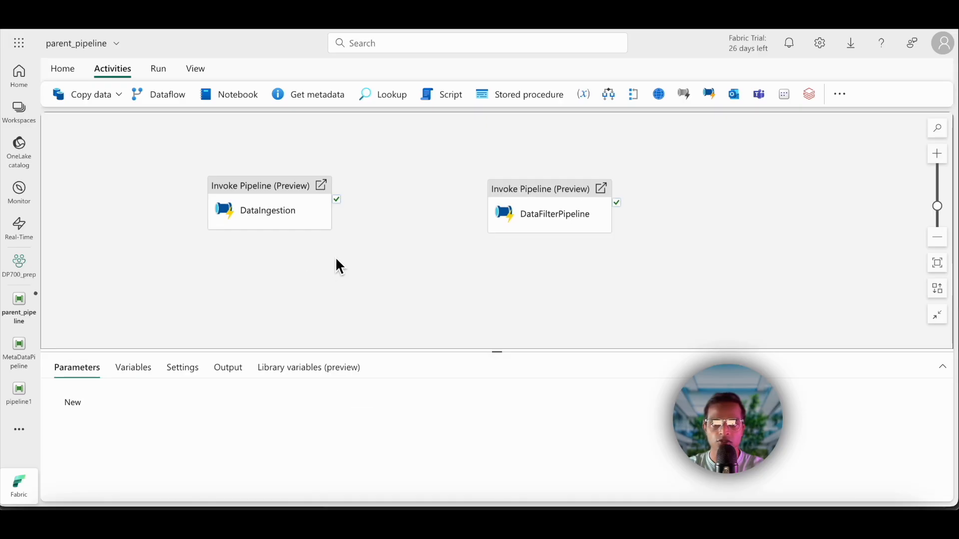
pyautogui.moveTo(337, 200); pyautogui.dragTo(495, 210)
pyautogui.click(418, 209)
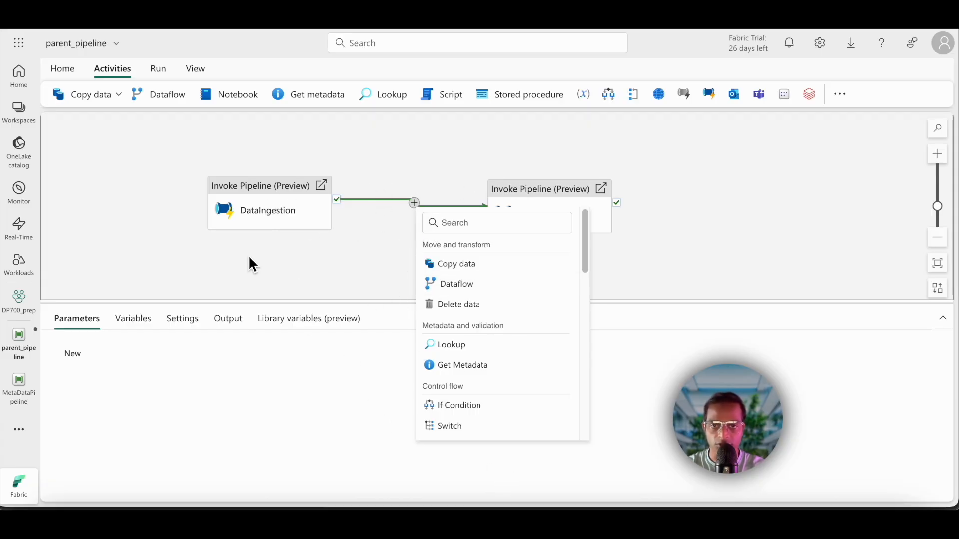
pyautogui.click(375, 243)
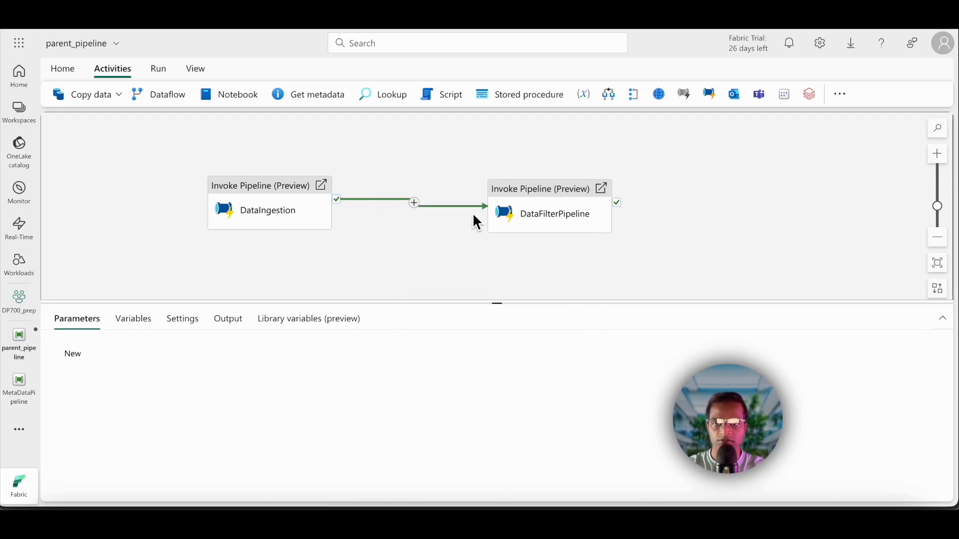
# Step: Validate and run parent_pipeline, and show the run's output
pyautogui.click(154, 69)
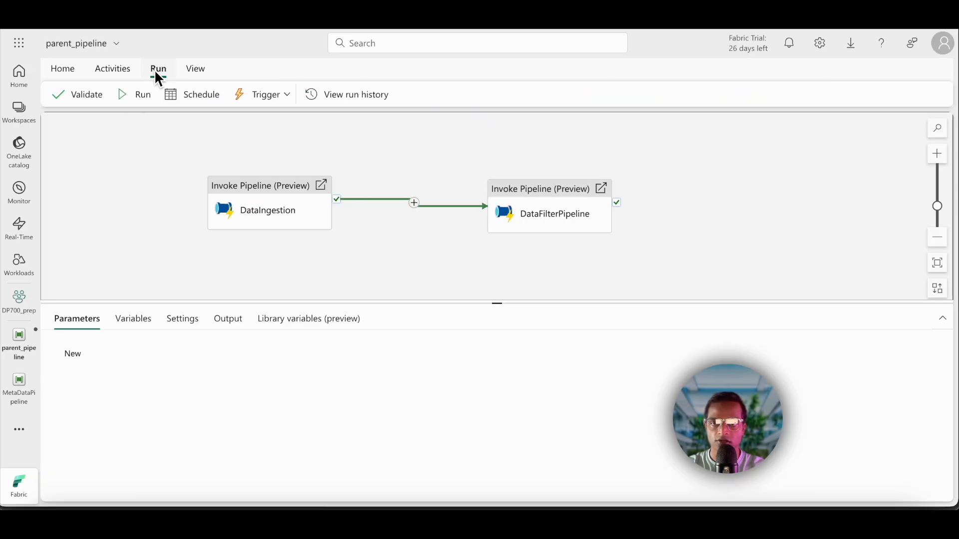
pyautogui.click(95, 98)
pyautogui.click(777, 486)
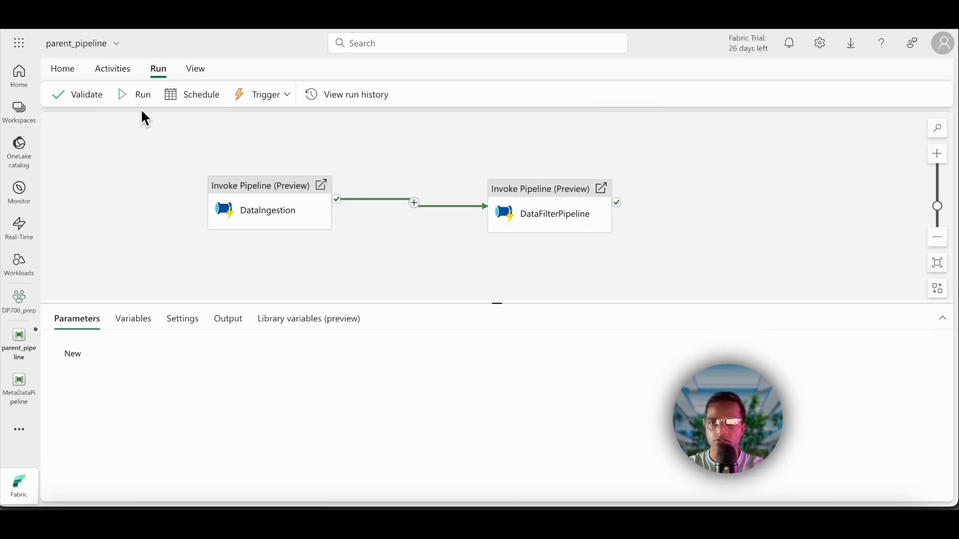
pyautogui.click(133, 95)
pyautogui.click(470, 315)
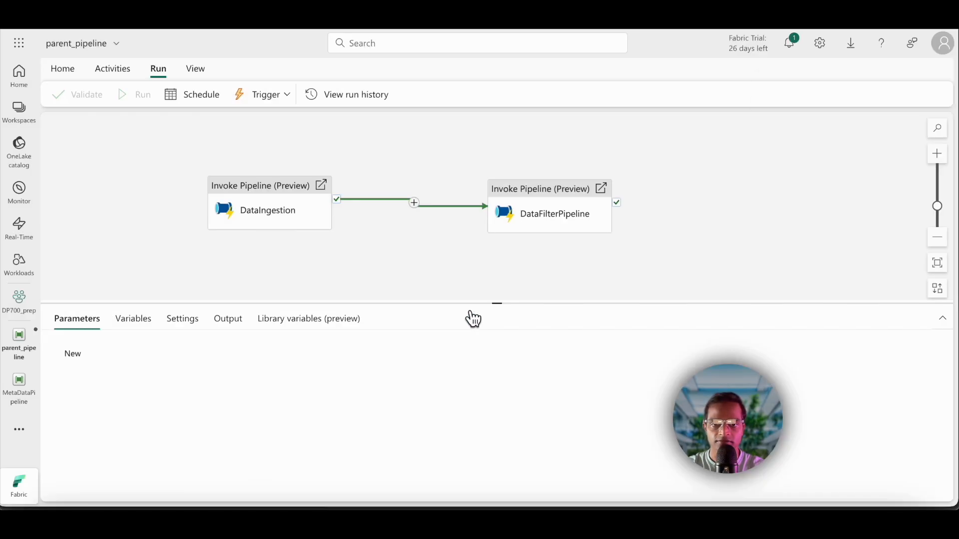
pyautogui.click(245, 325)
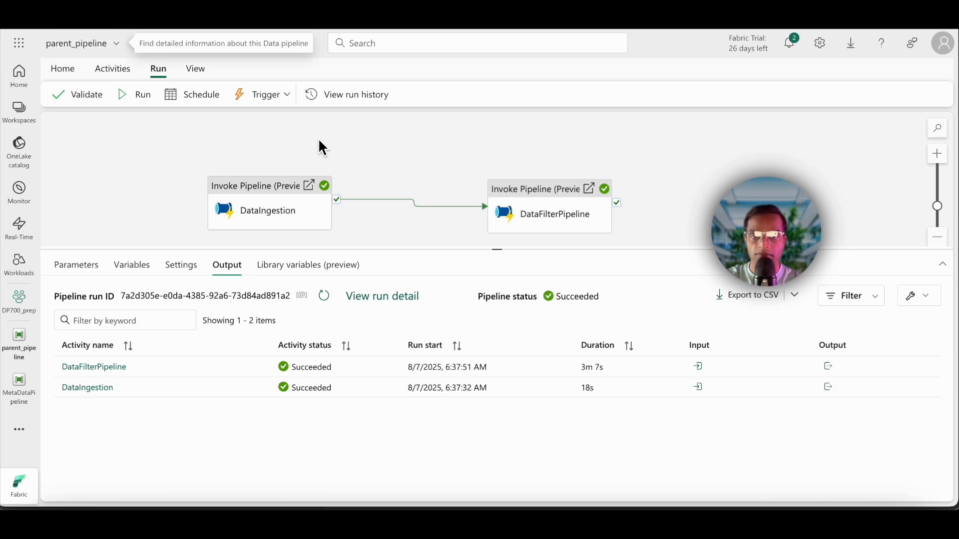
# Step: Add an Office 365 Outlook (Preview) activity and connect DataFilterPipeline's on-fail output to it
pyautogui.moveTo(497, 250); pyautogui.dragTo(494, 355)
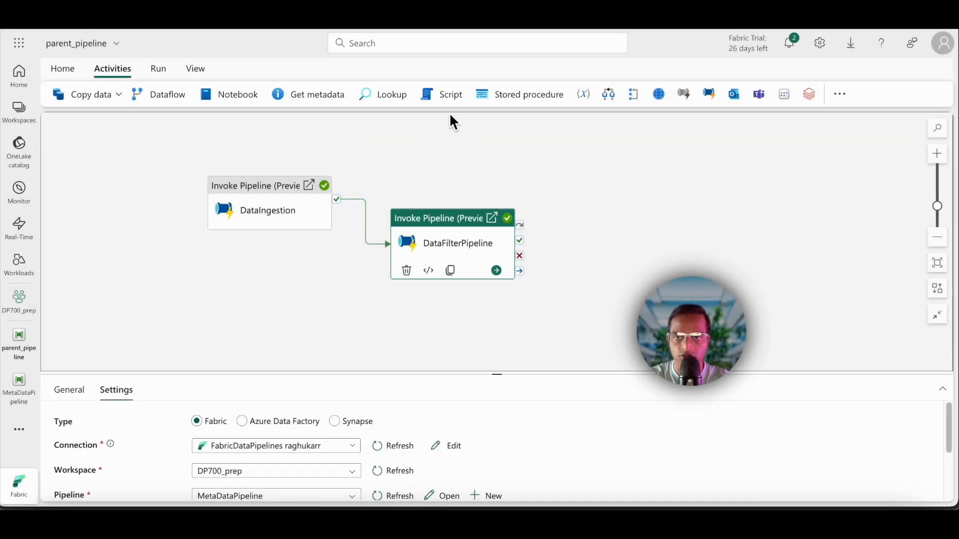
pyautogui.click(837, 98)
pyautogui.scroll(-7, 860, 305)
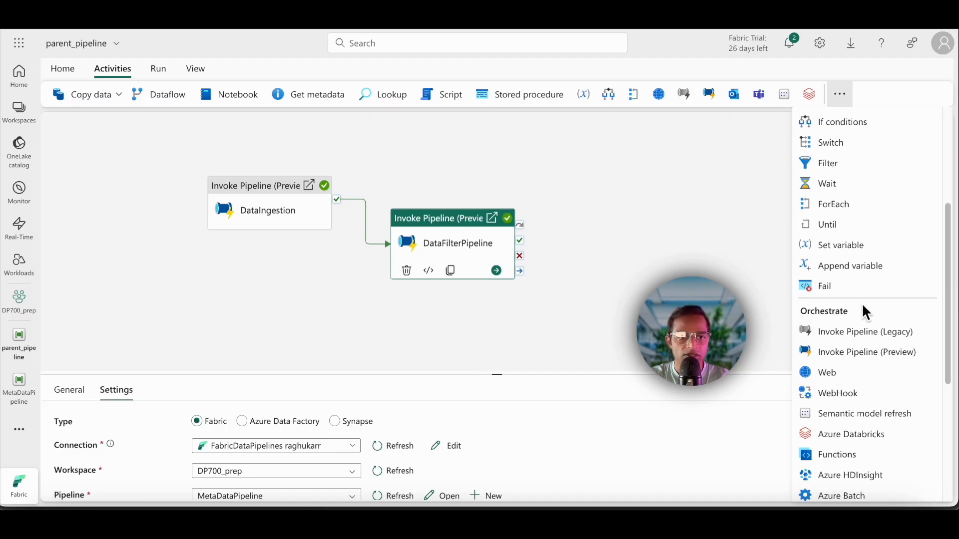
pyautogui.scroll(-1, 849, 350)
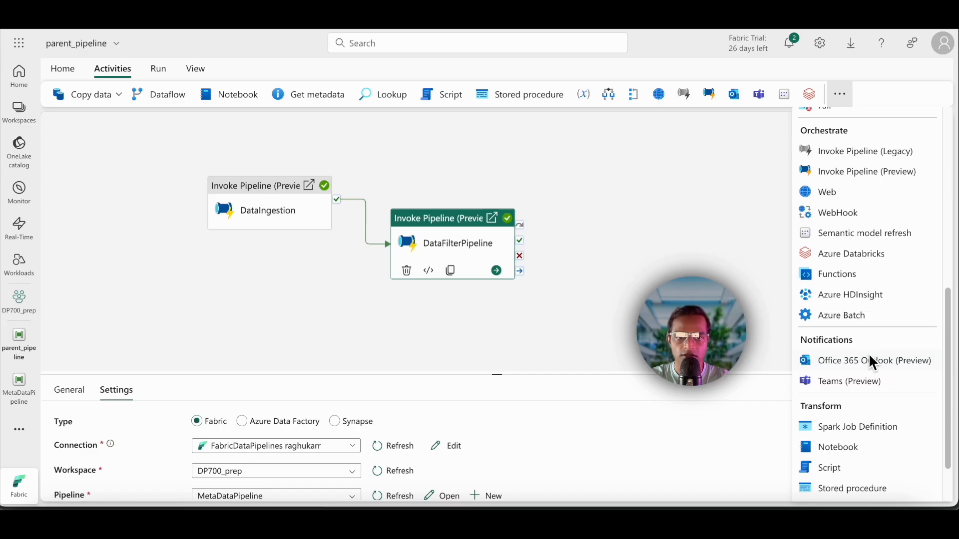
pyautogui.click(845, 368)
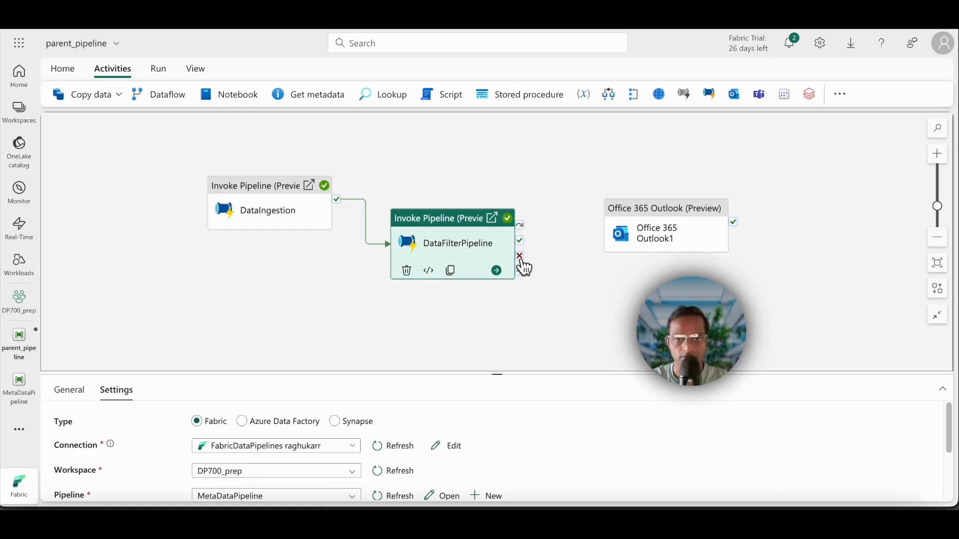
pyautogui.moveTo(522, 263); pyautogui.dragTo(614, 227)
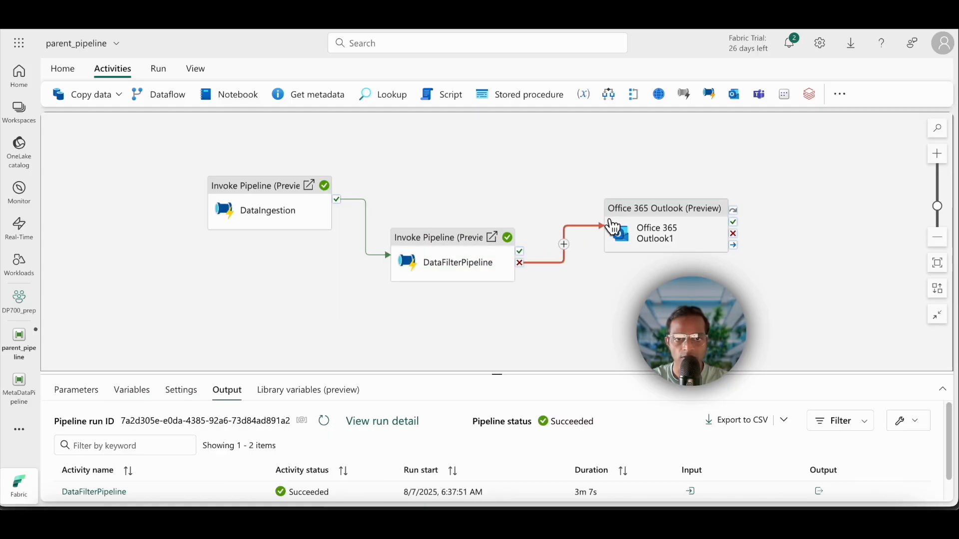
# Step: Examine the general and sign-in settings of the Office 365 Outlook activity
pyautogui.click(681, 222)
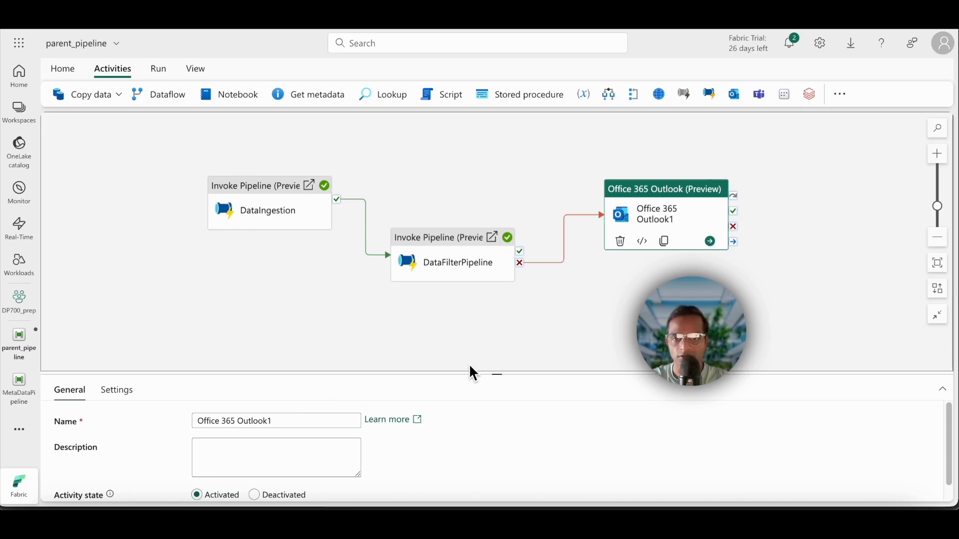
pyautogui.moveTo(501, 375); pyautogui.dragTo(495, 278)
pyautogui.click(120, 294)
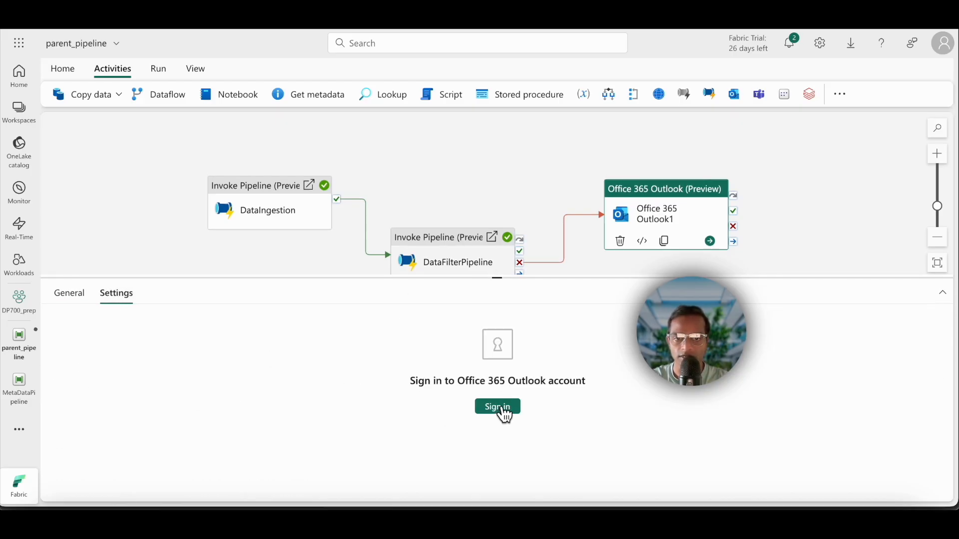
pyautogui.click(72, 297)
# Step: Add a Teams (Preview) activity and place it just above the Office 365 Outlook activity
pyautogui.moveTo(508, 283); pyautogui.dragTo(511, 352)
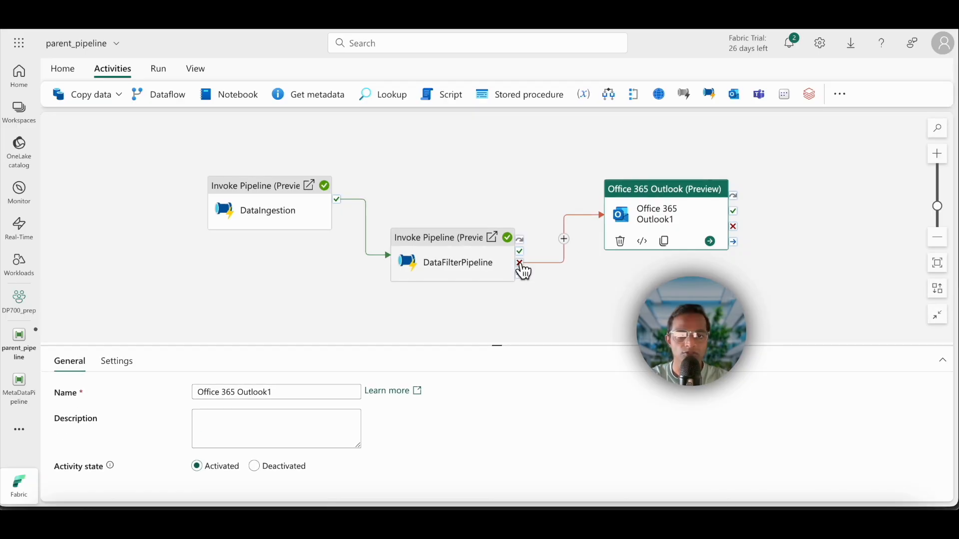
pyautogui.click(763, 96)
pyautogui.moveTo(786, 194); pyautogui.dragTo(627, 134)
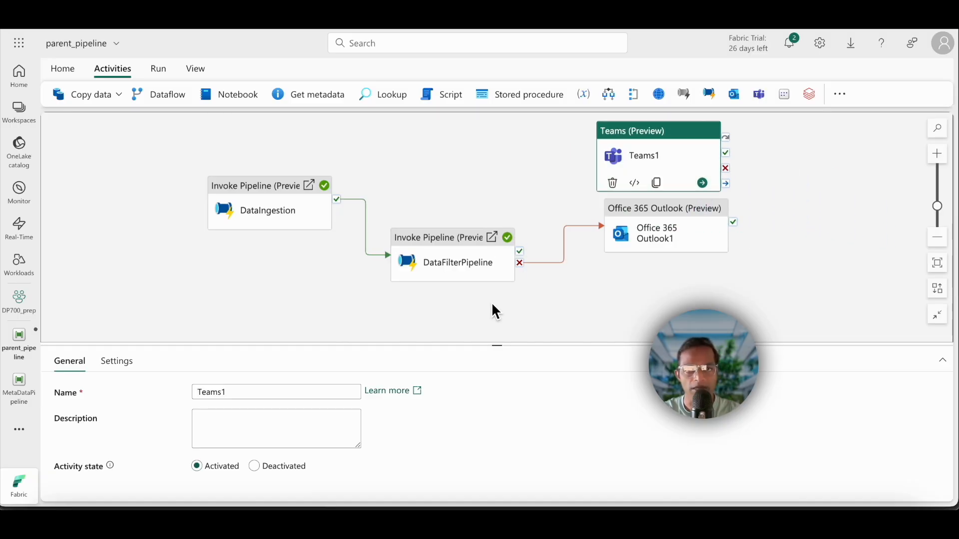
# Step: Examine the repeat options for a new scheduled run of parent_pipeline without saving a schedule
pyautogui.click(158, 69)
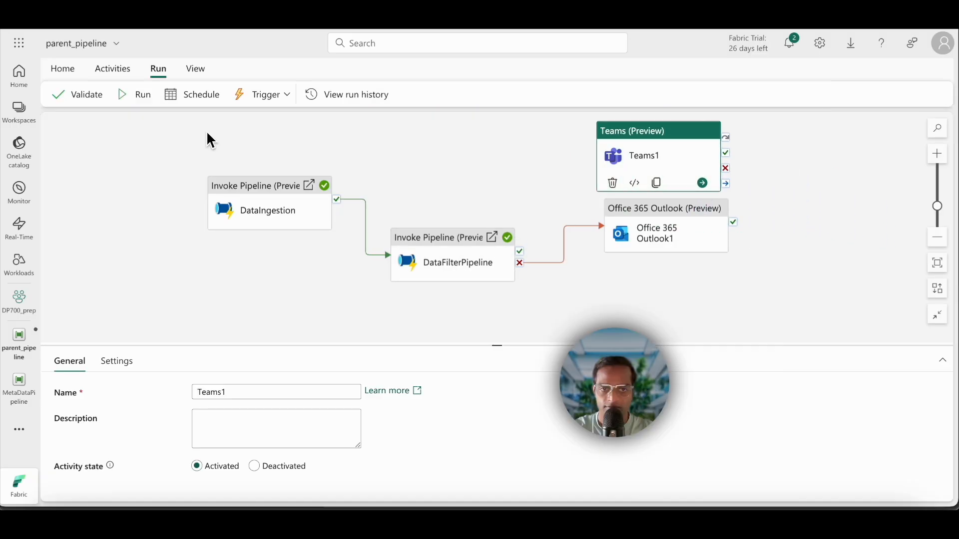
pyautogui.click(203, 96)
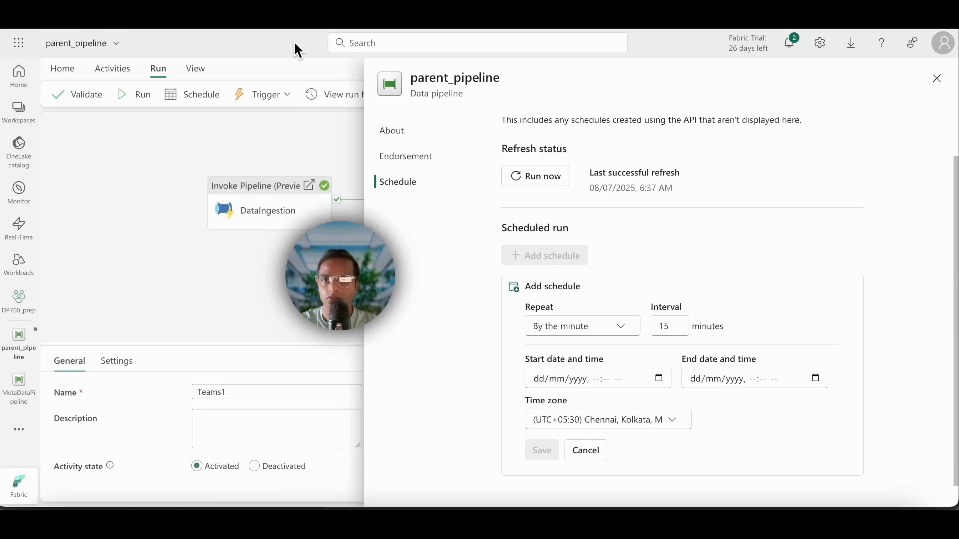
pyautogui.click(624, 333)
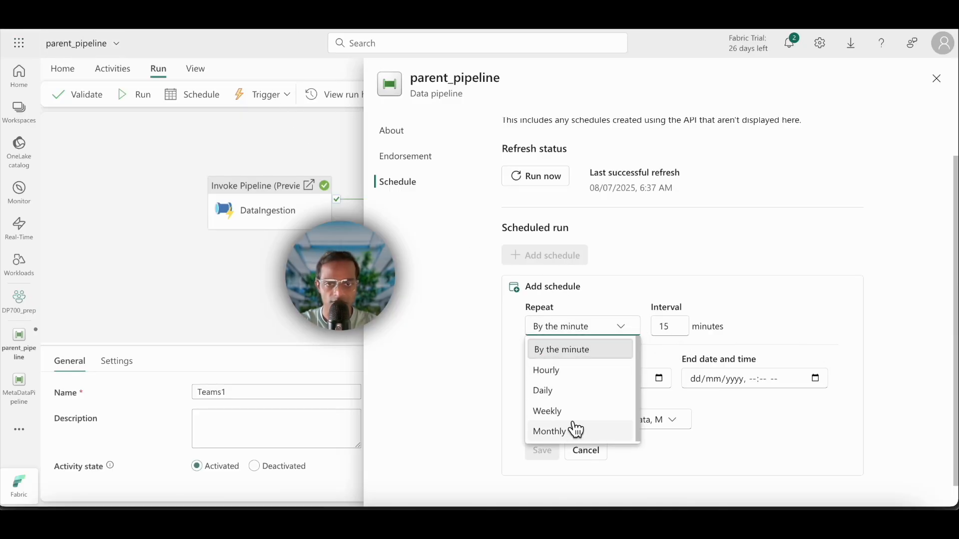
pyautogui.click(613, 449)
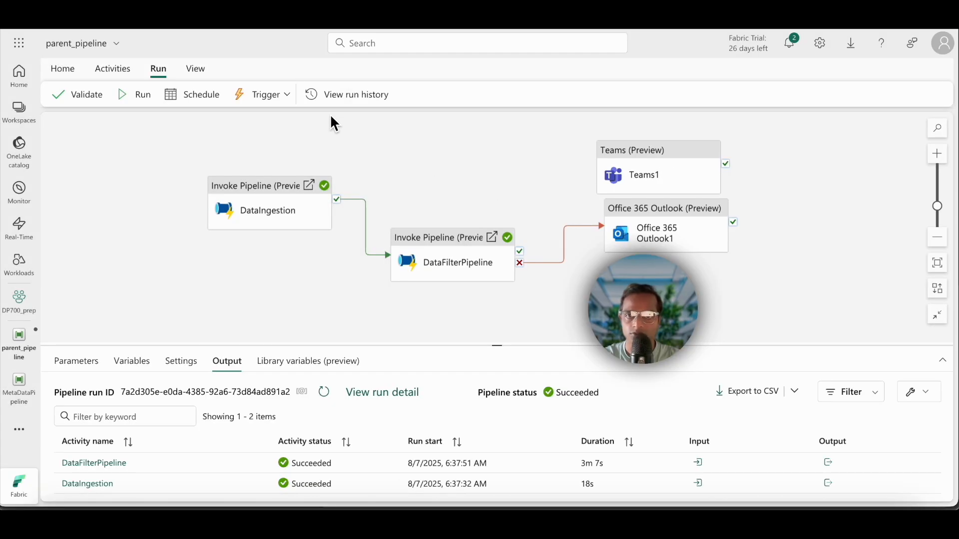
# Step: Open the recent parent_pipeline run from the run history and show its activity runs as a Gantt chart
pyautogui.click(349, 96)
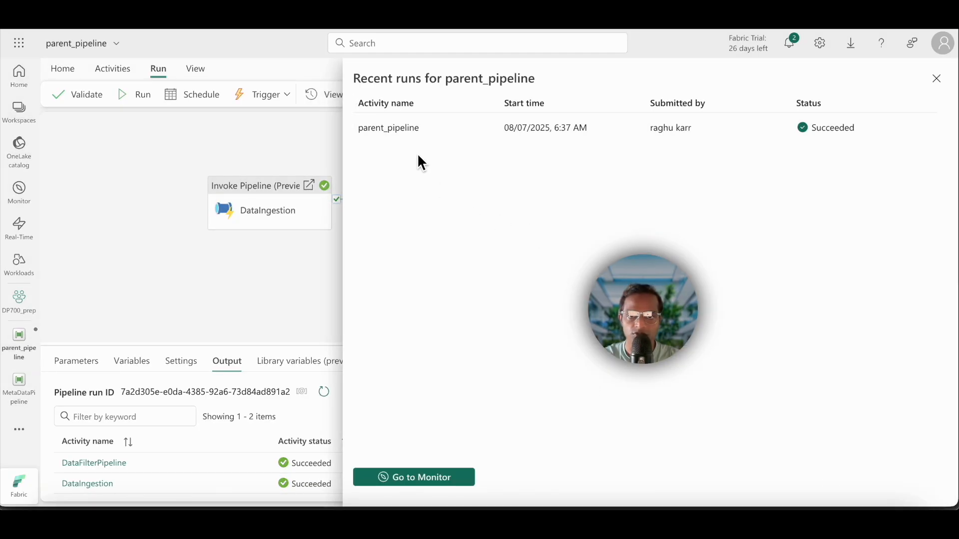
pyautogui.click(402, 129)
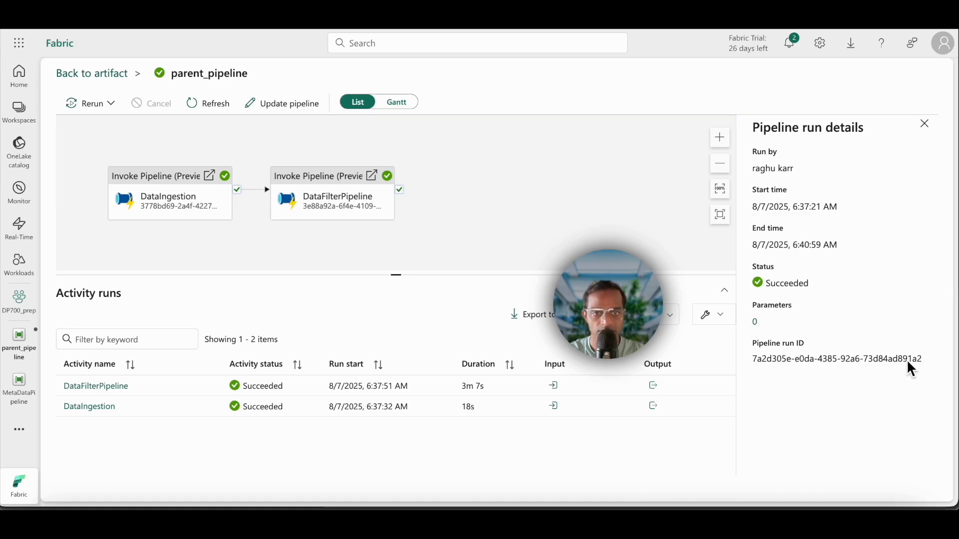
pyautogui.click(402, 105)
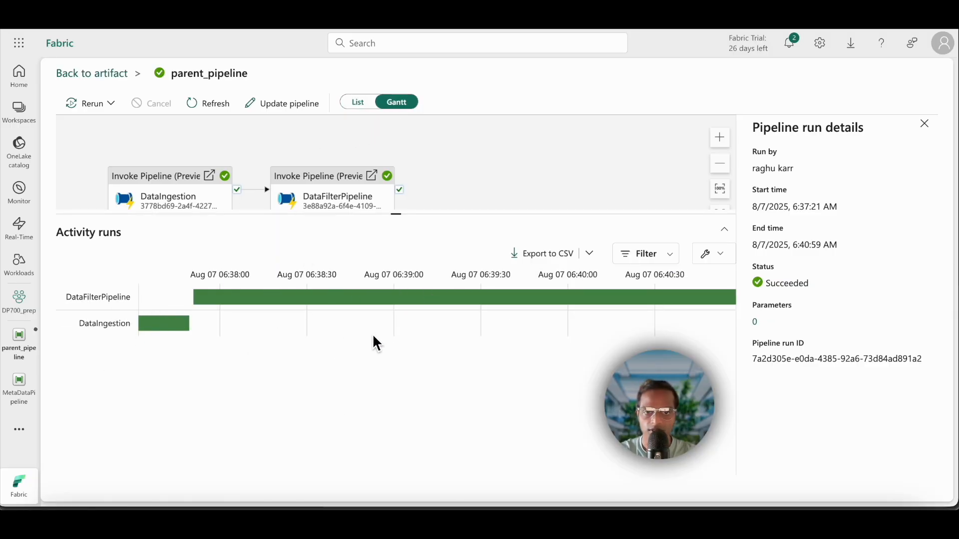
# Step: Examine the run details of DataIngestion and DataFilterPipeline in the Gantt chart, and close the pipeline run details
pyautogui.click(162, 323)
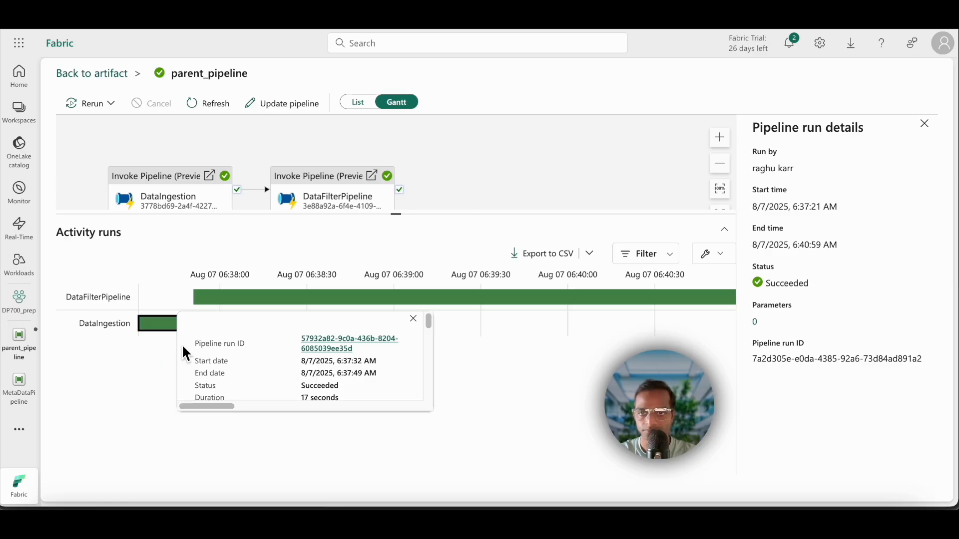
pyautogui.scroll(-1, 290, 382)
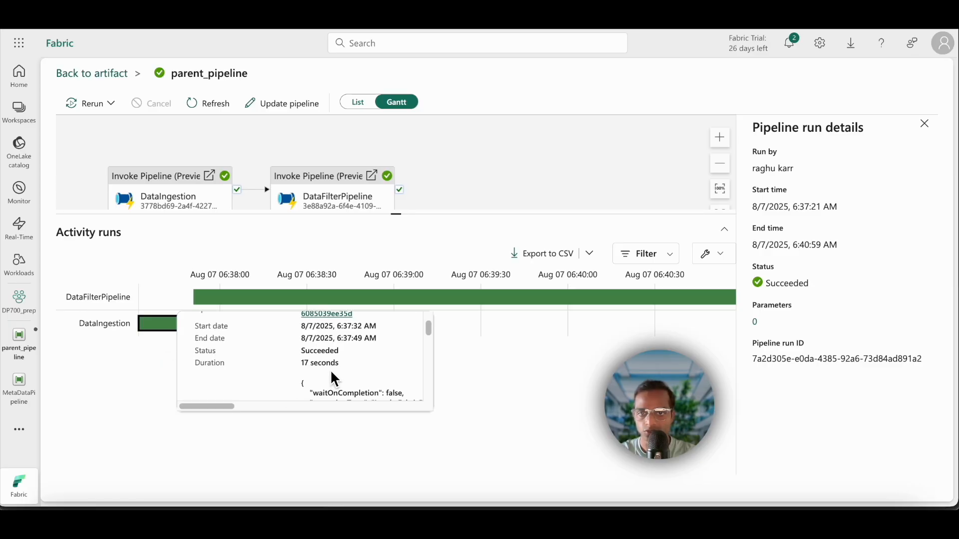
pyautogui.scroll(1, 284, 359)
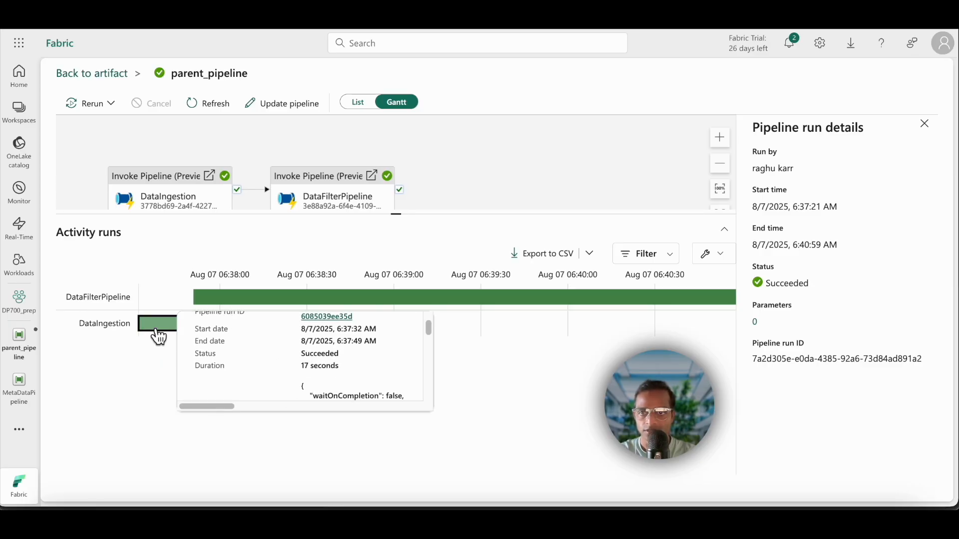
pyautogui.click(412, 298)
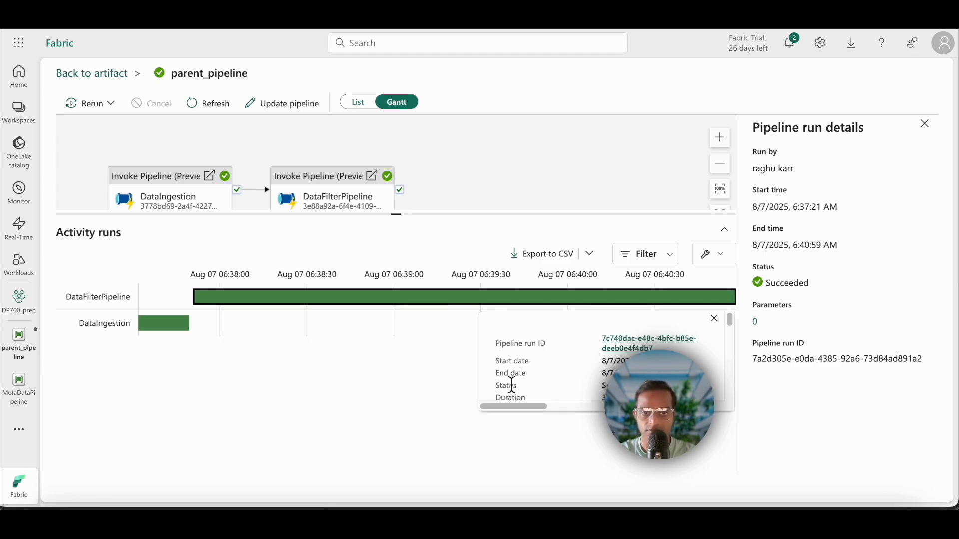
pyautogui.click(474, 408)
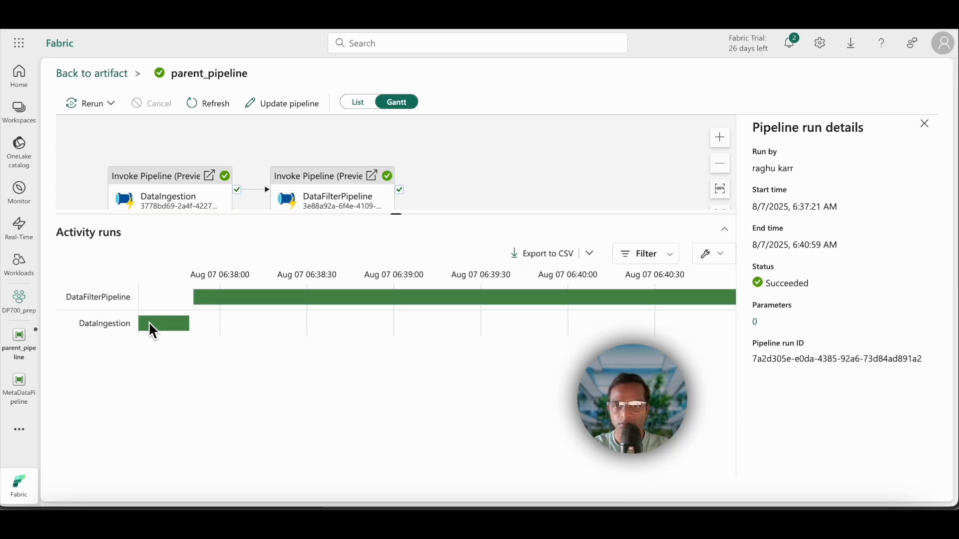
pyautogui.click(302, 298)
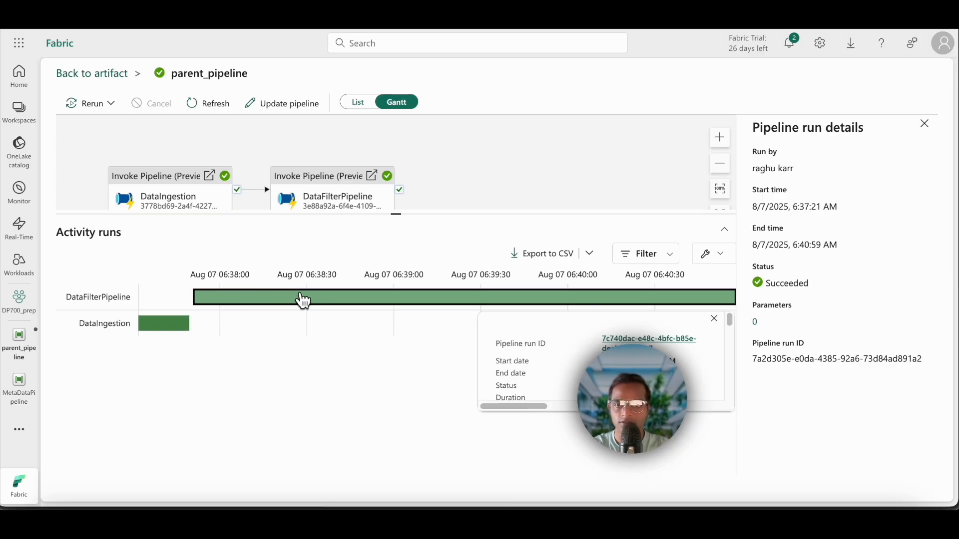
pyautogui.click(924, 124)
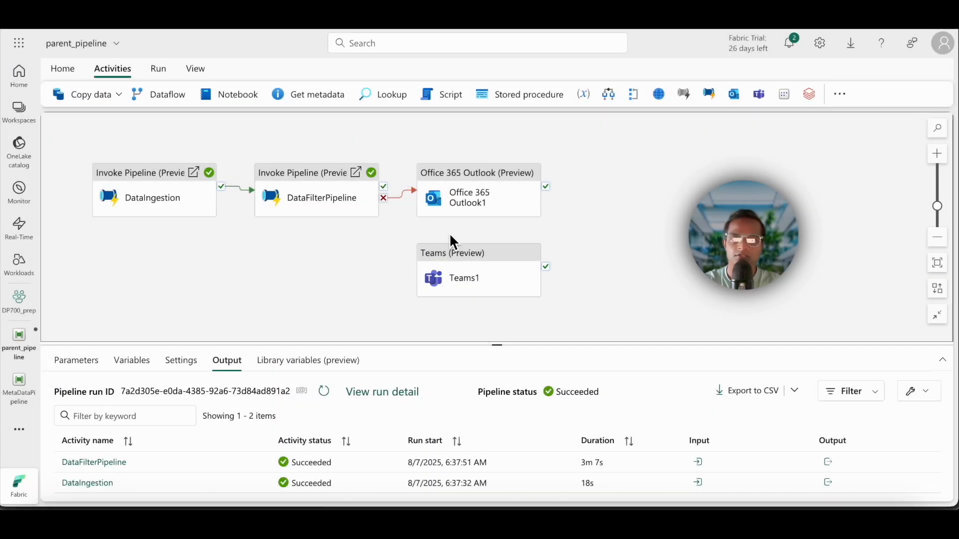